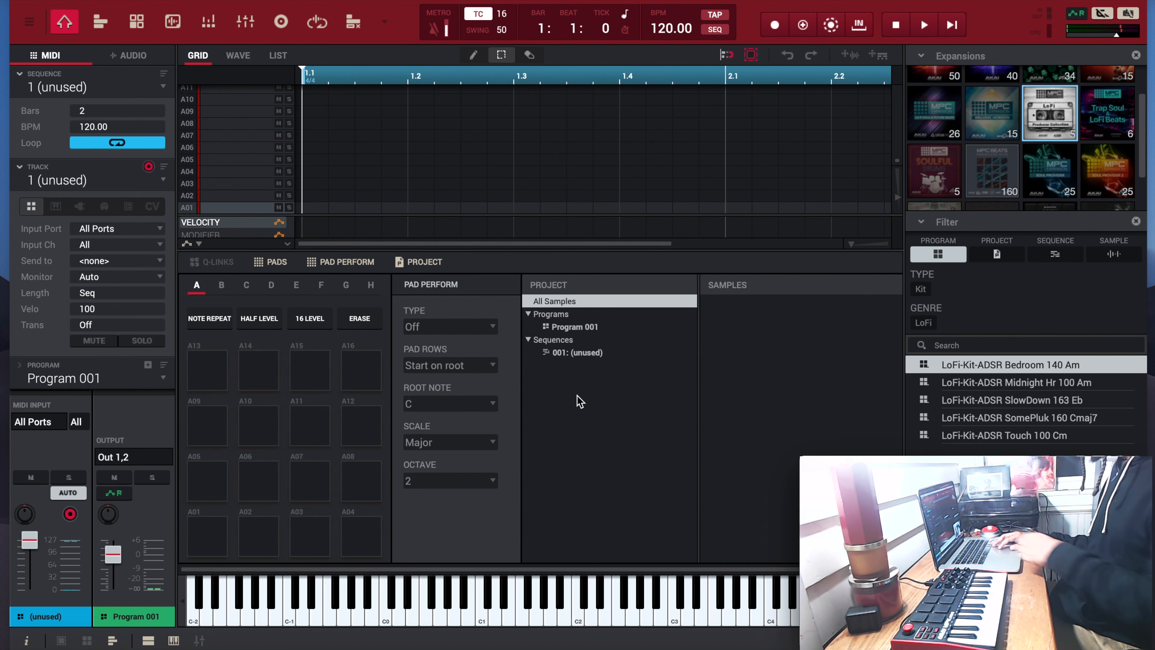
# - Open the MIDI Learn settings, look through the factory controller presets for the Akai MPK mini 3, and close them again
pyautogui.press('super+Tab')
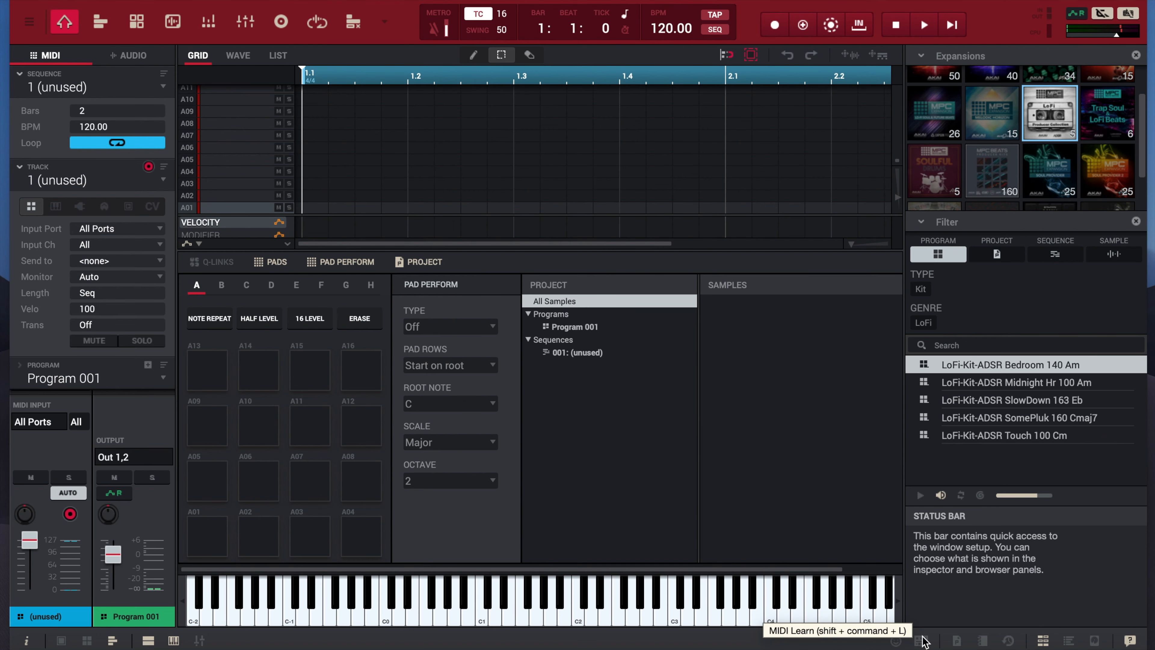
pyautogui.click(923, 640)
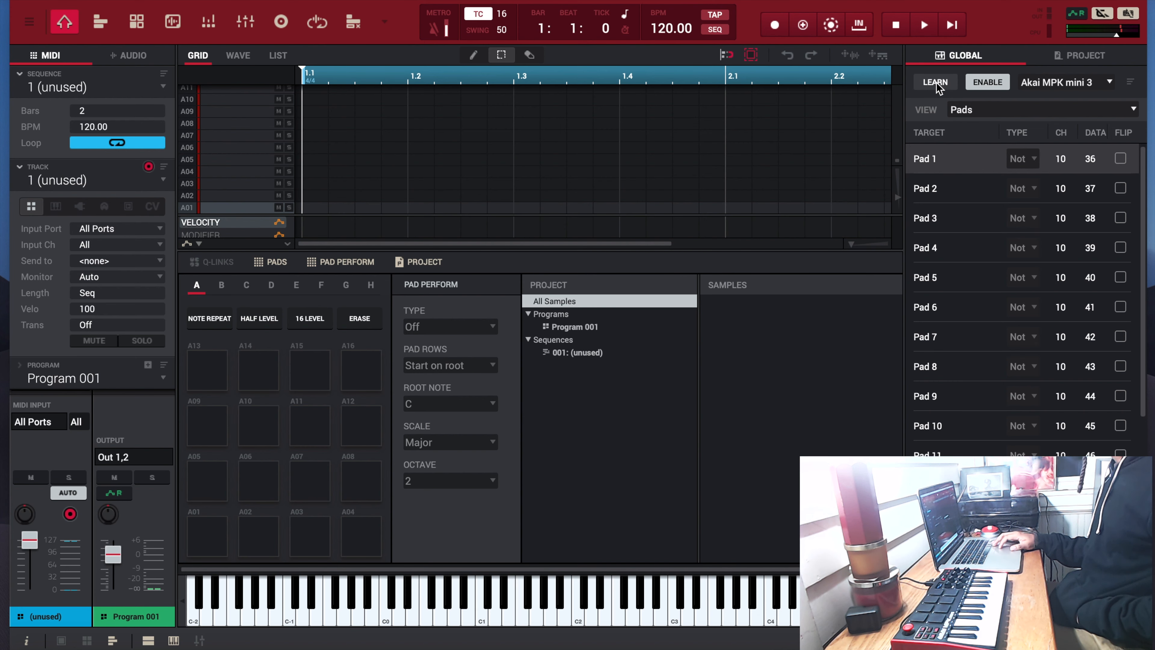
pyautogui.click(1098, 83)
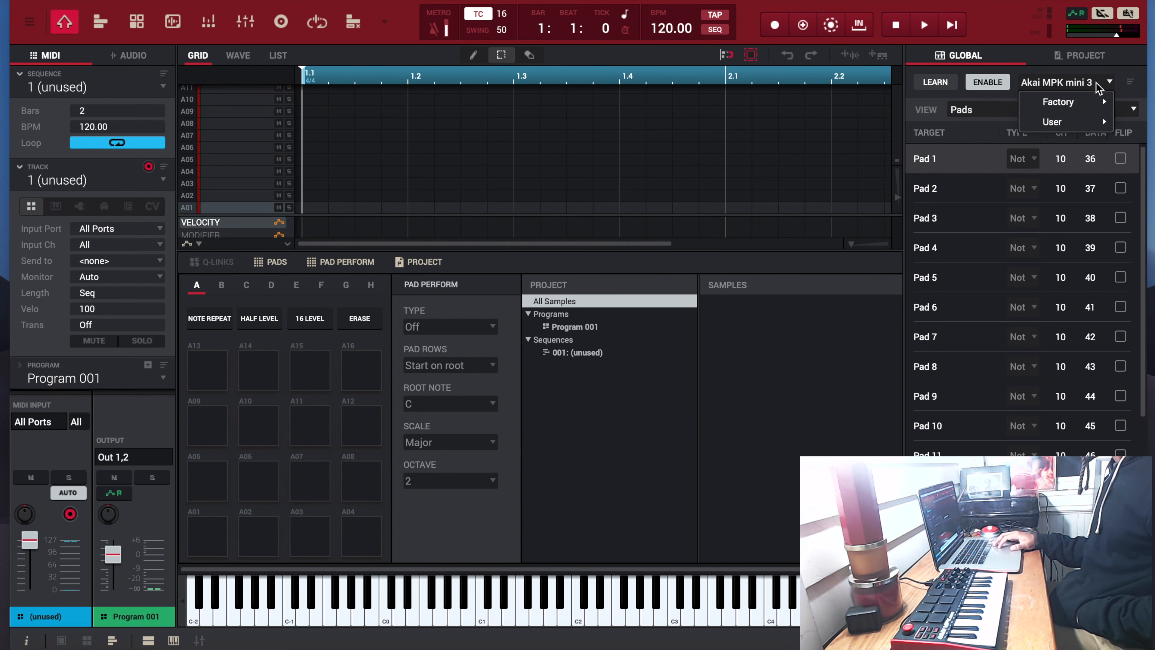
pyautogui.moveTo(1094, 108)
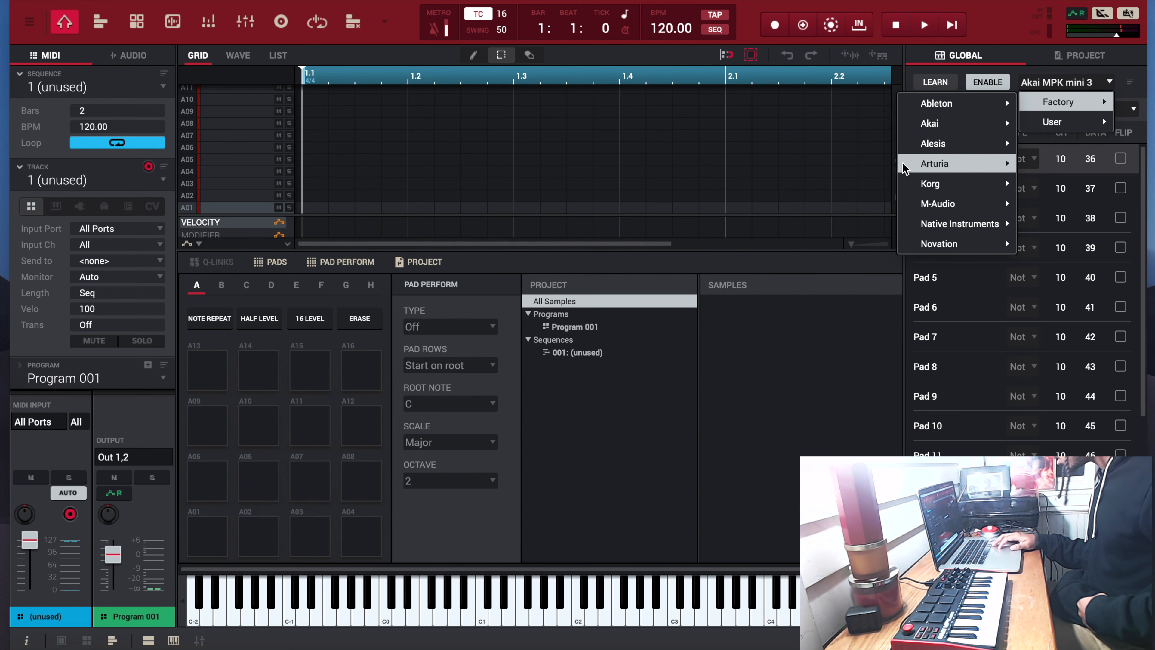
pyautogui.moveTo(930, 108)
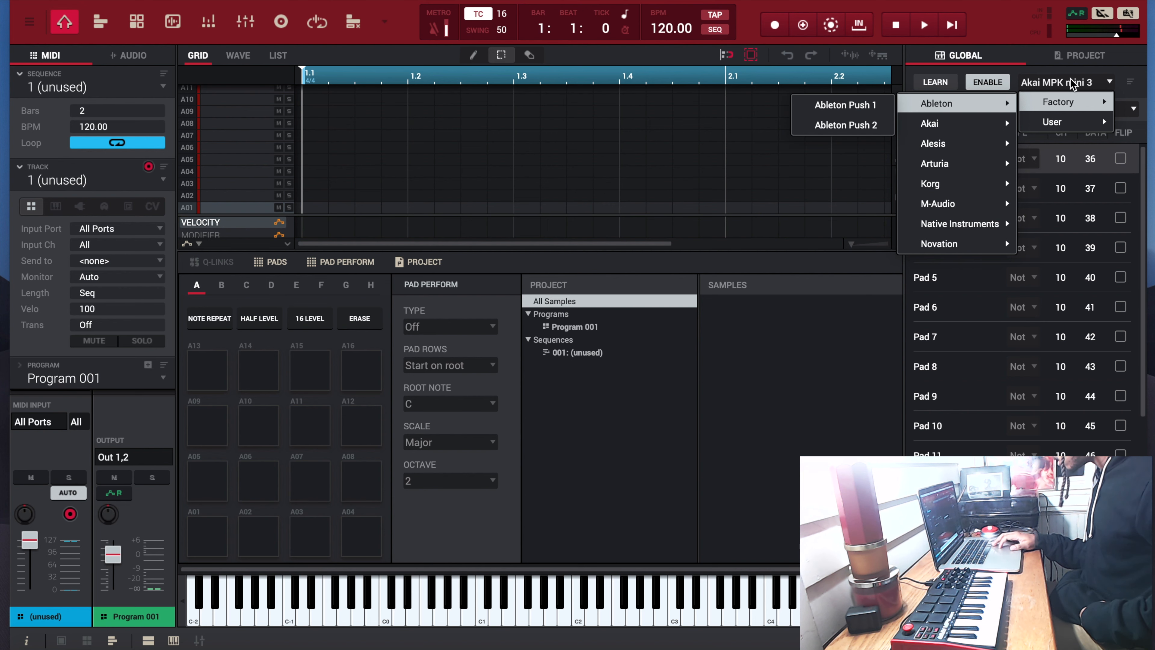
pyautogui.click(1029, 64)
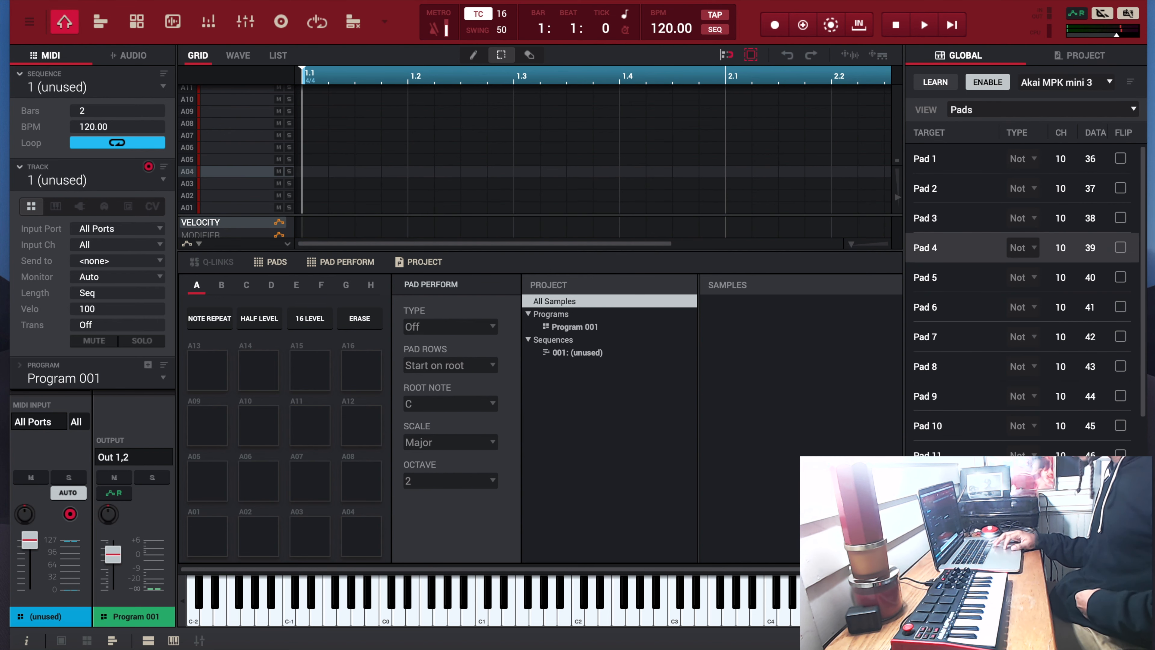
pyautogui.click(1108, 640)
pyautogui.press('super+Tab')
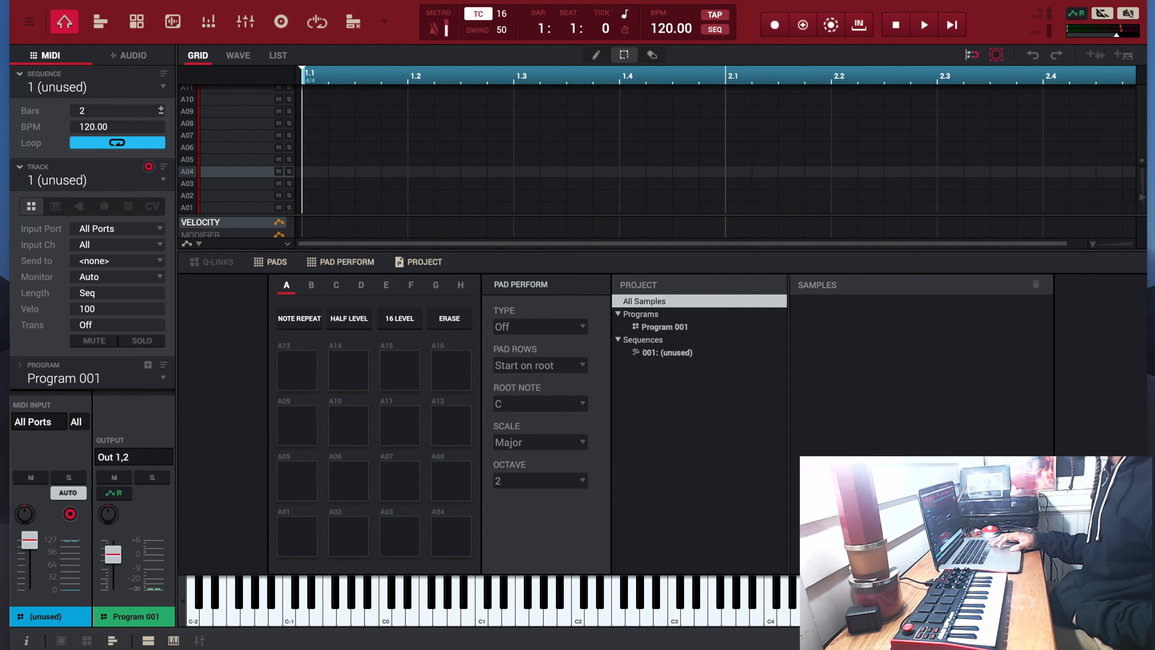
# - Set the length of sequence 1 to 4 bars
pyautogui.moveTo(117, 111); pyautogui.dragTo(118, 103)
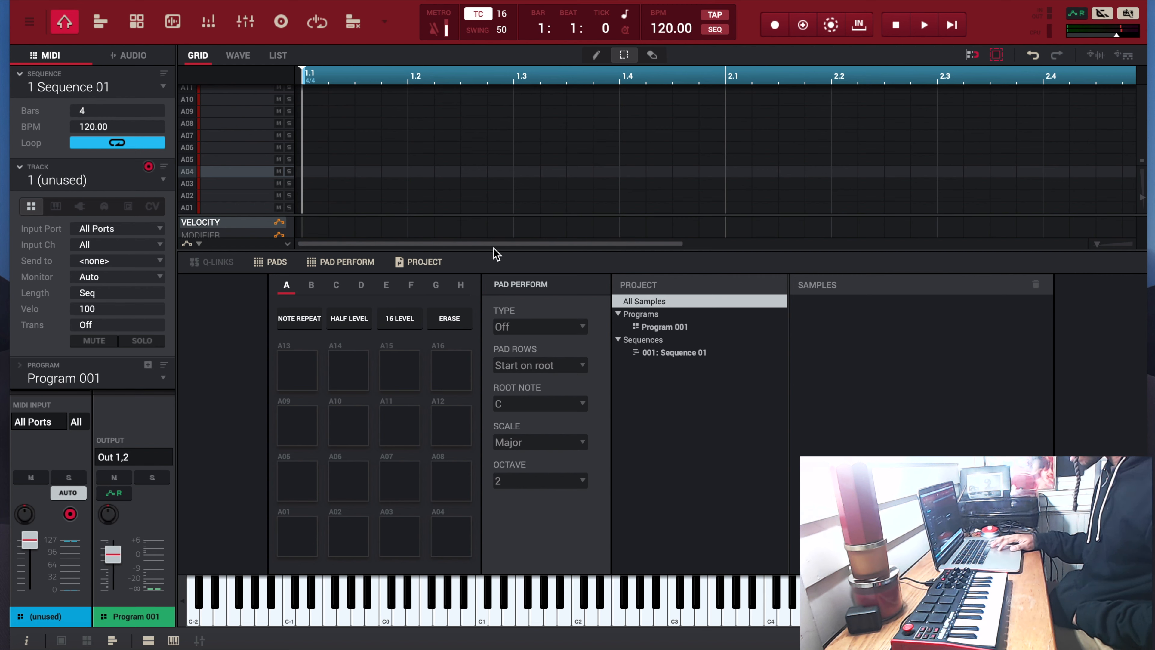
pyautogui.moveTo(493, 246)
pyautogui.mouseDown()
pyautogui.moveTo(801, 238)
pyautogui.moveTo(1003, 247)
pyautogui.moveTo(472, 240)
pyautogui.mouseUp()
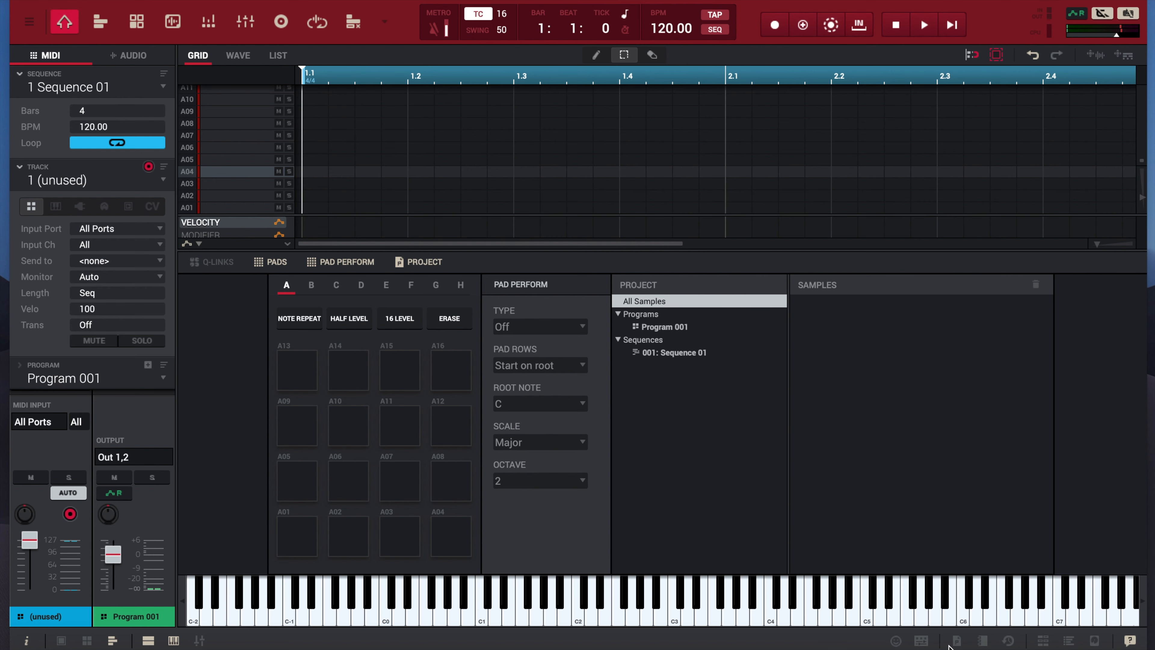
# - Raise the system volume and load the LoFi-Kit-ADSR Midnight Hr 100 Am kit from the LoFi Producer Collection expansion onto track 1
pyautogui.click(1043, 643)
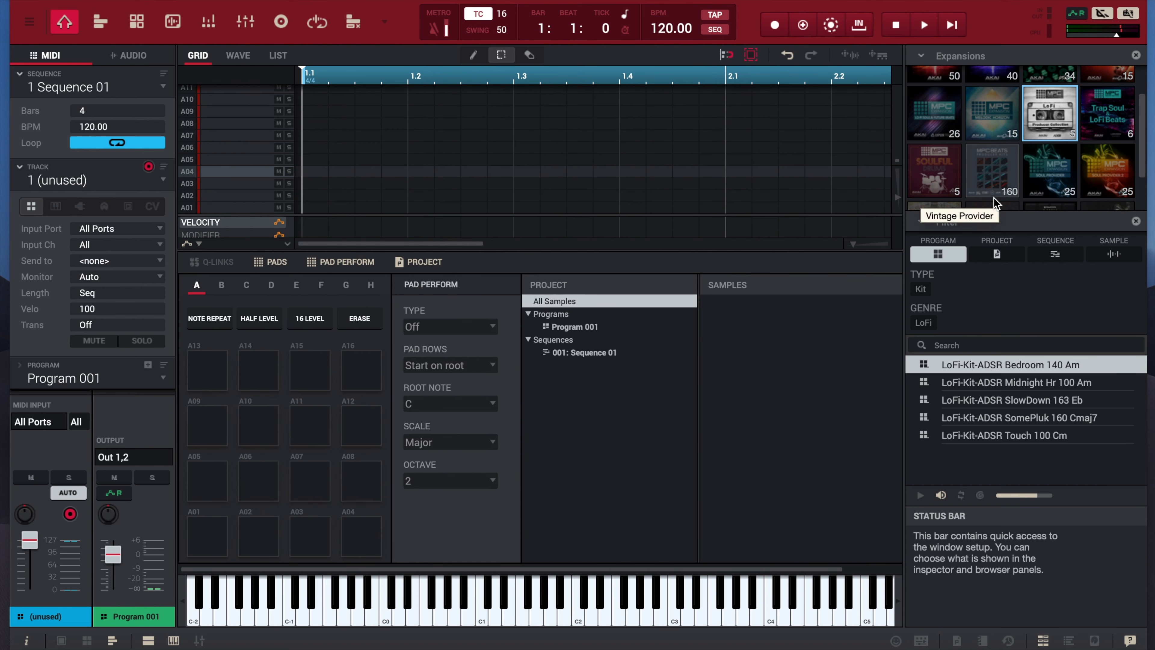
pyautogui.scroll(1, 993, 203)
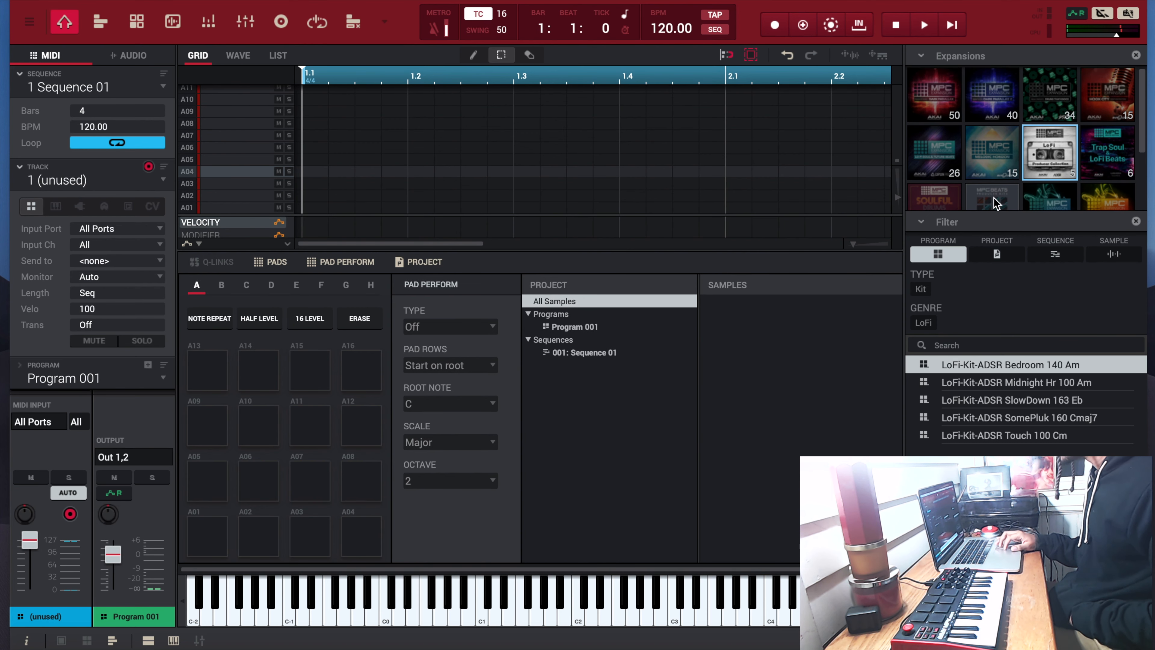
pyautogui.scroll(-2, 993, 202)
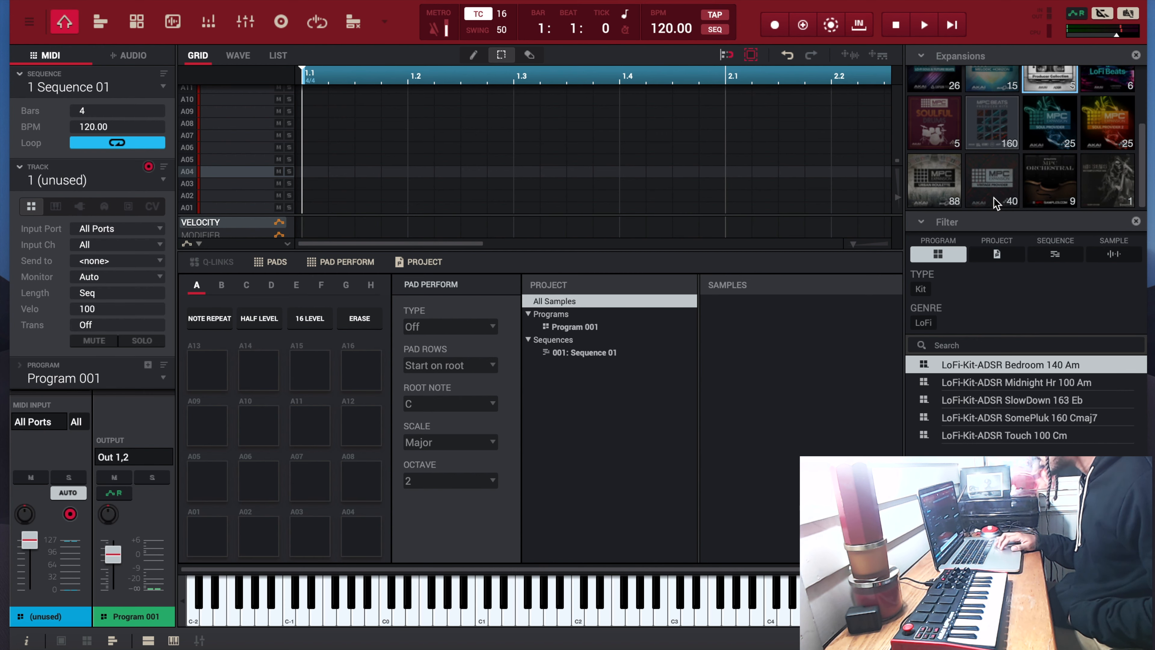
pyautogui.scroll(2, 996, 203)
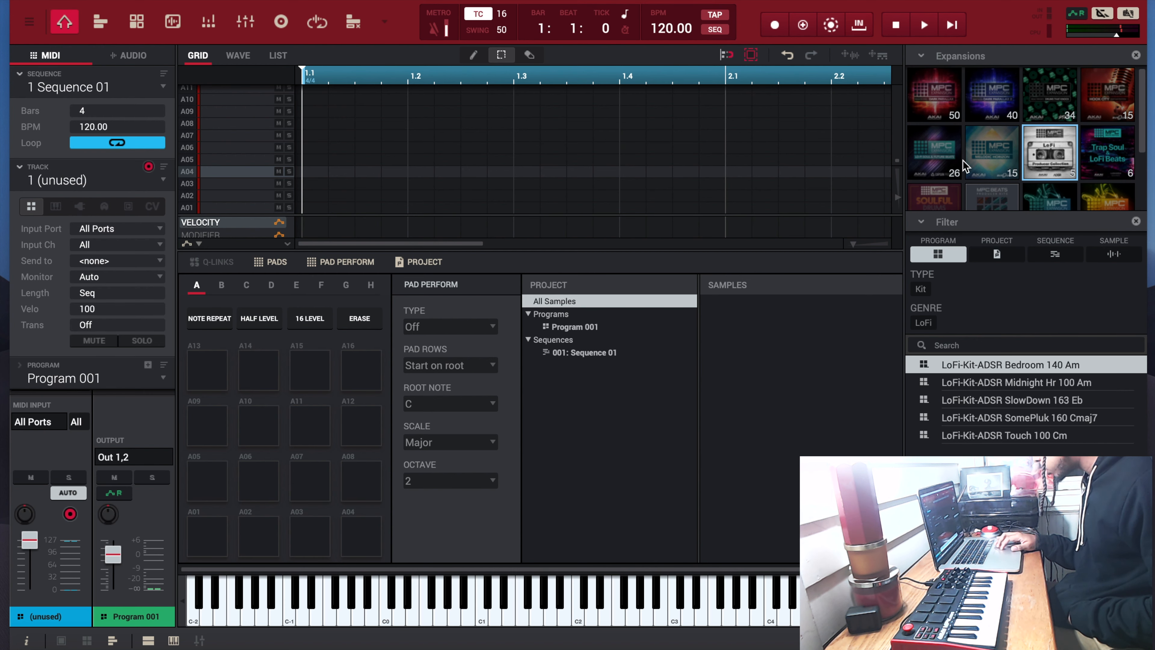
pyautogui.scroll(-1, 978, 134)
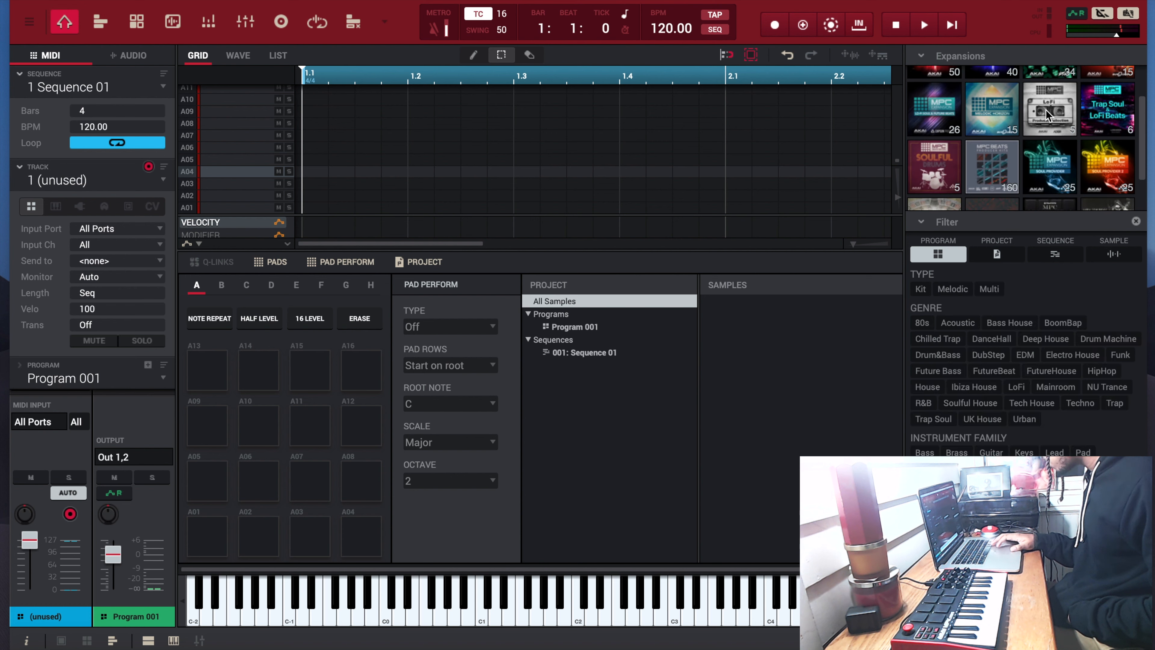
pyautogui.click(988, 385)
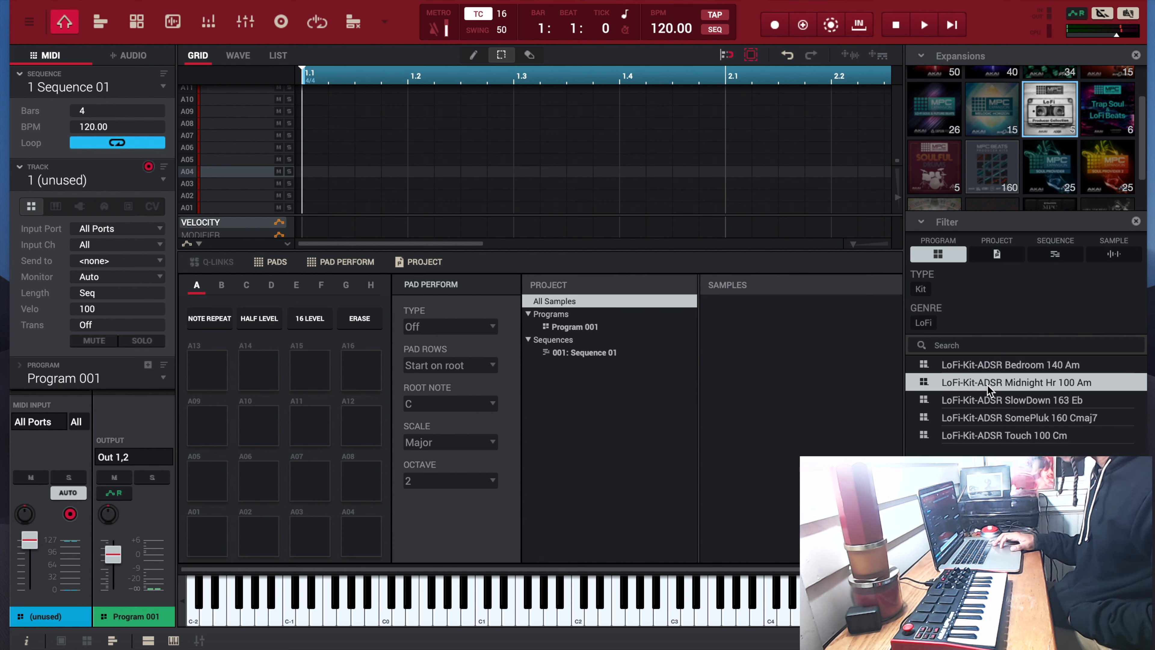
pyautogui.press('XF86AudioRaiseVolume')
pyautogui.press('XF86AudioRaiseVolume')
pyautogui.press('XF86AudioRaiseVolume')
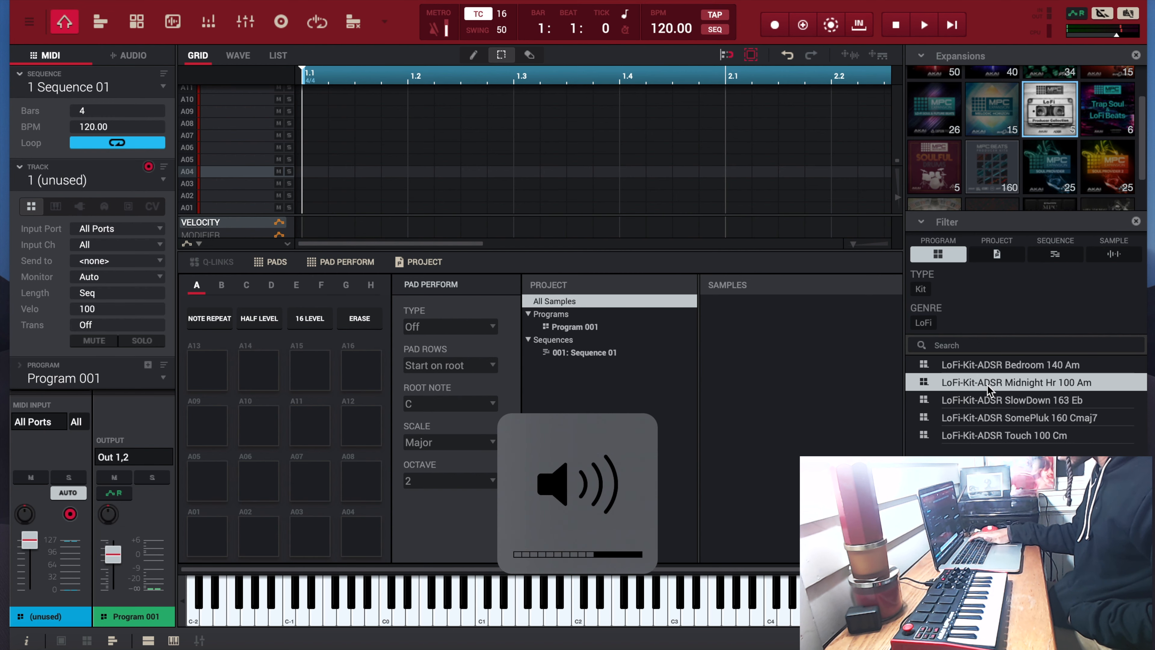
pyautogui.press('XF86AudioLowerVolume')
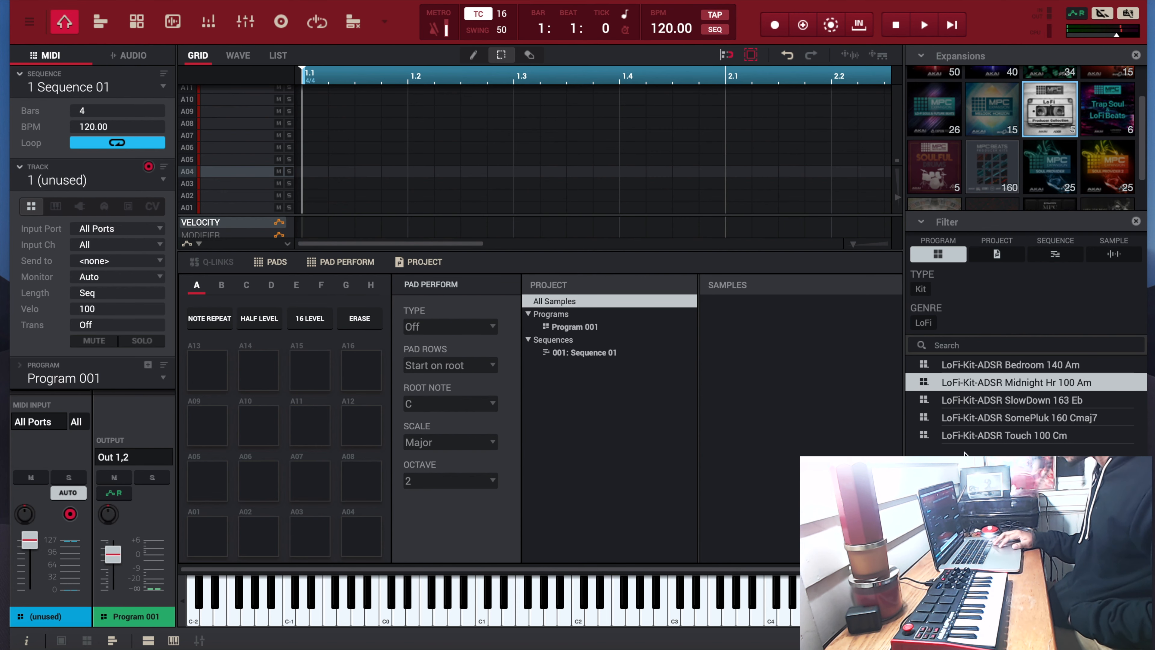
pyautogui.doubleClick(948, 383)
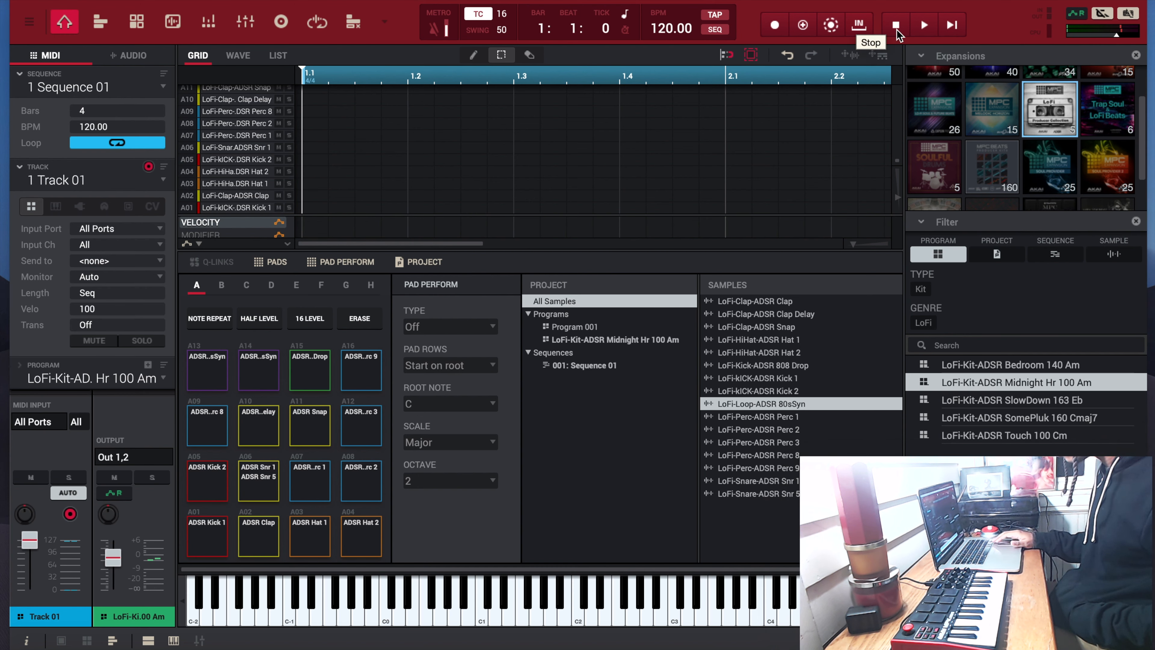
pyautogui.rightClick(419, 209)
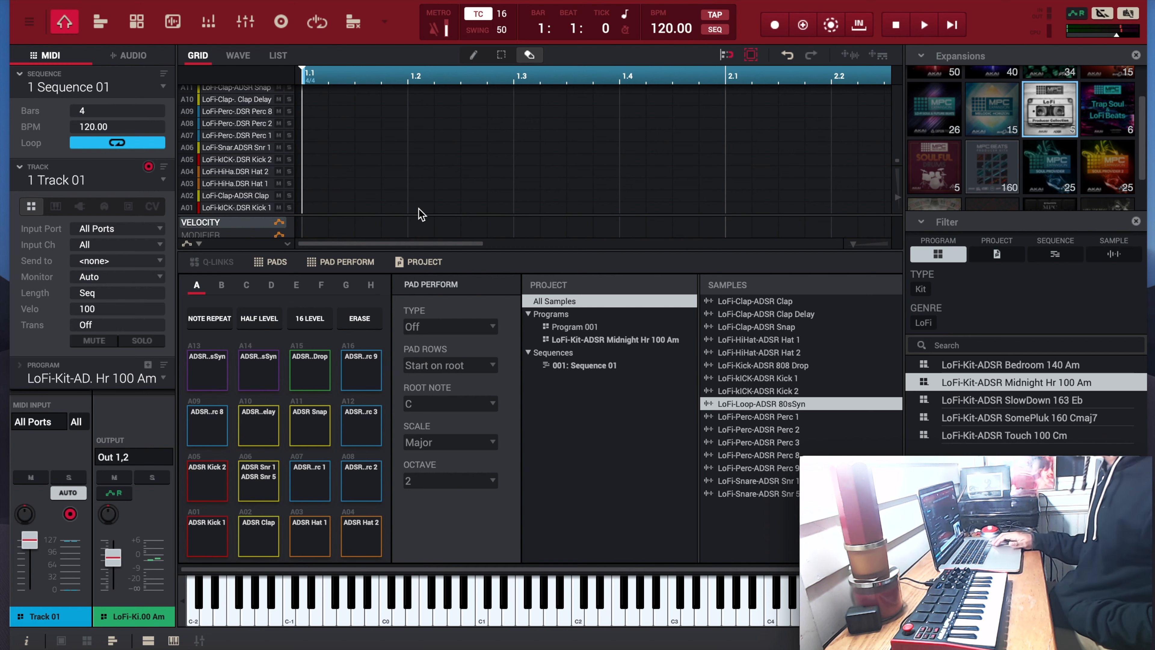
pyautogui.scroll(10, 245, 200)
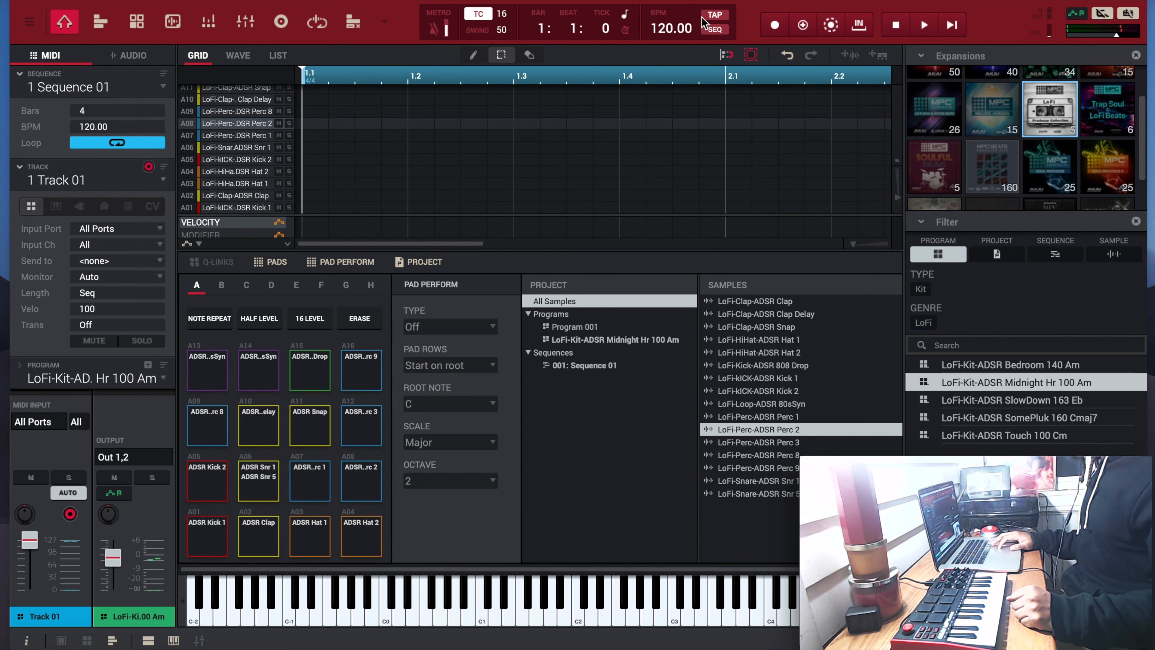
# - Tap in a rough tempo and adjust the sequence tempo to 85.00 BPM
pyautogui.click(711, 16)
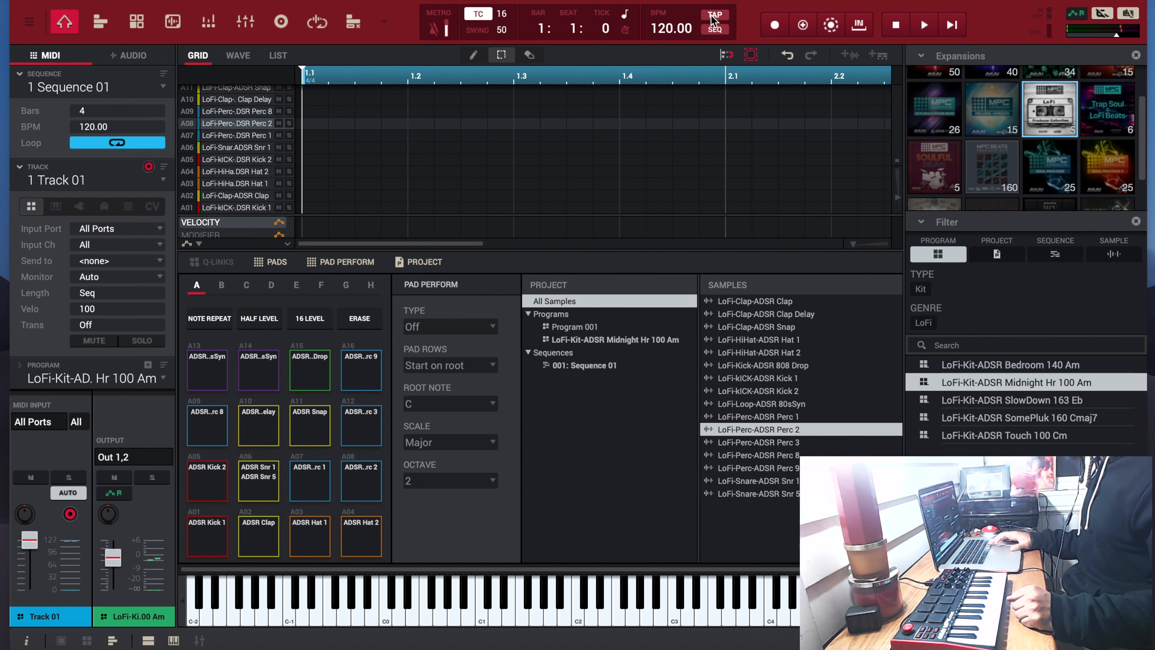
pyautogui.click(711, 15)
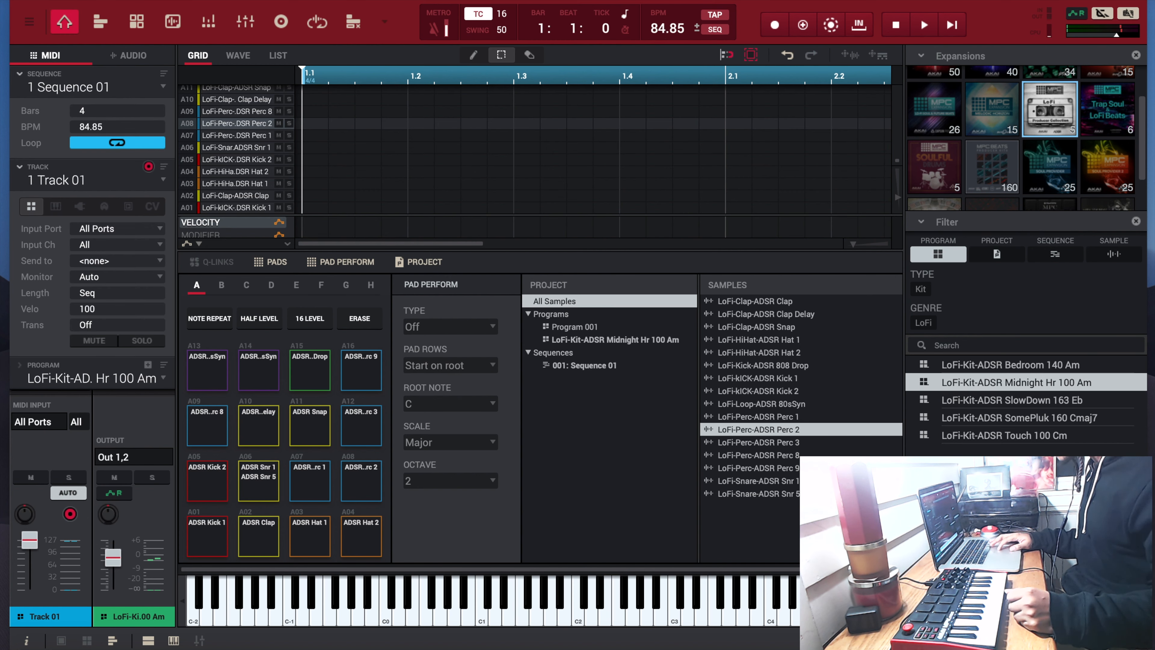
pyautogui.moveTo(667, 28); pyautogui.dragTo(667, 27)
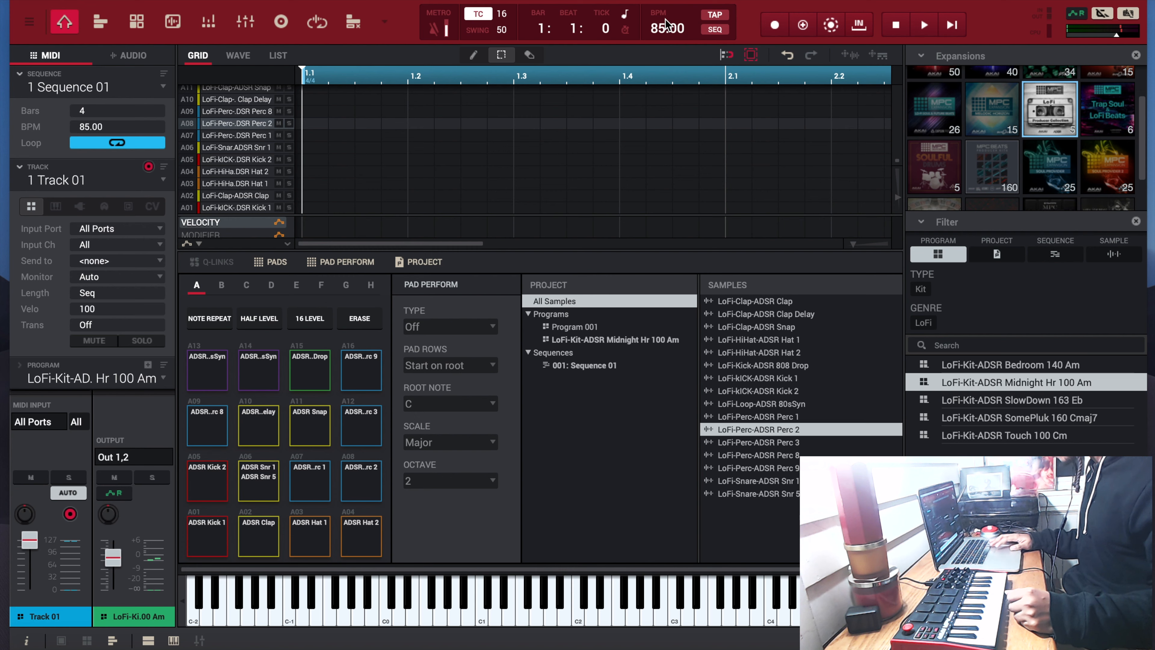
# - Record a drum pattern with the Kick 1 and Clap pads across the four bars of the sequence, and stop recording
pyautogui.click(768, 26)
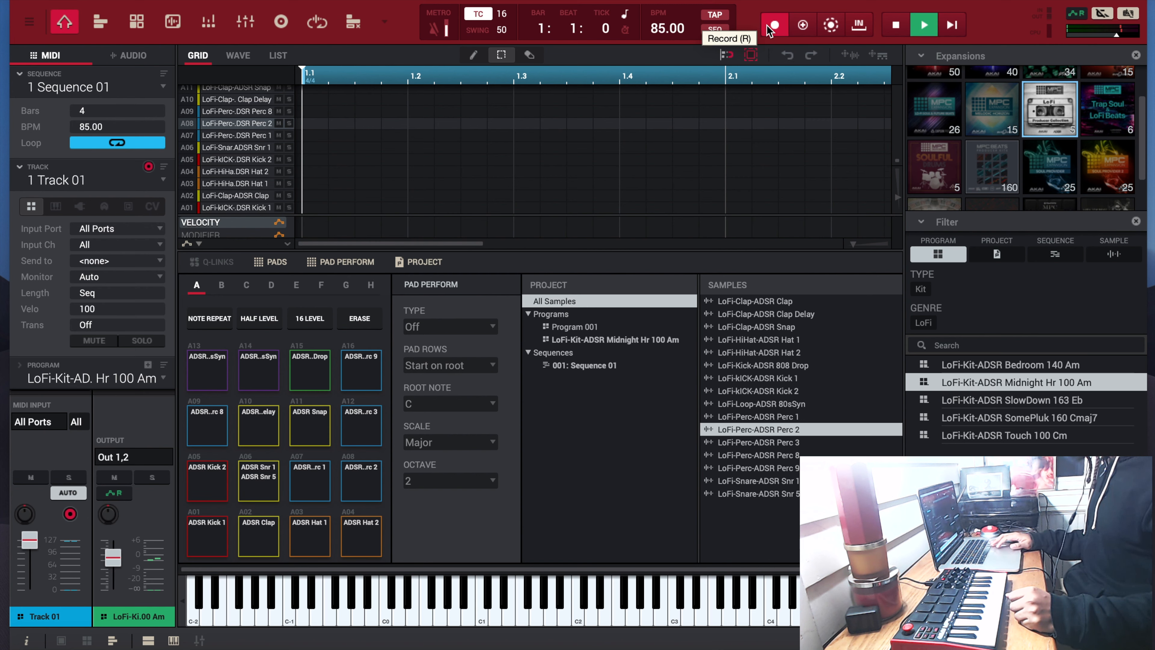
pyautogui.click(925, 23)
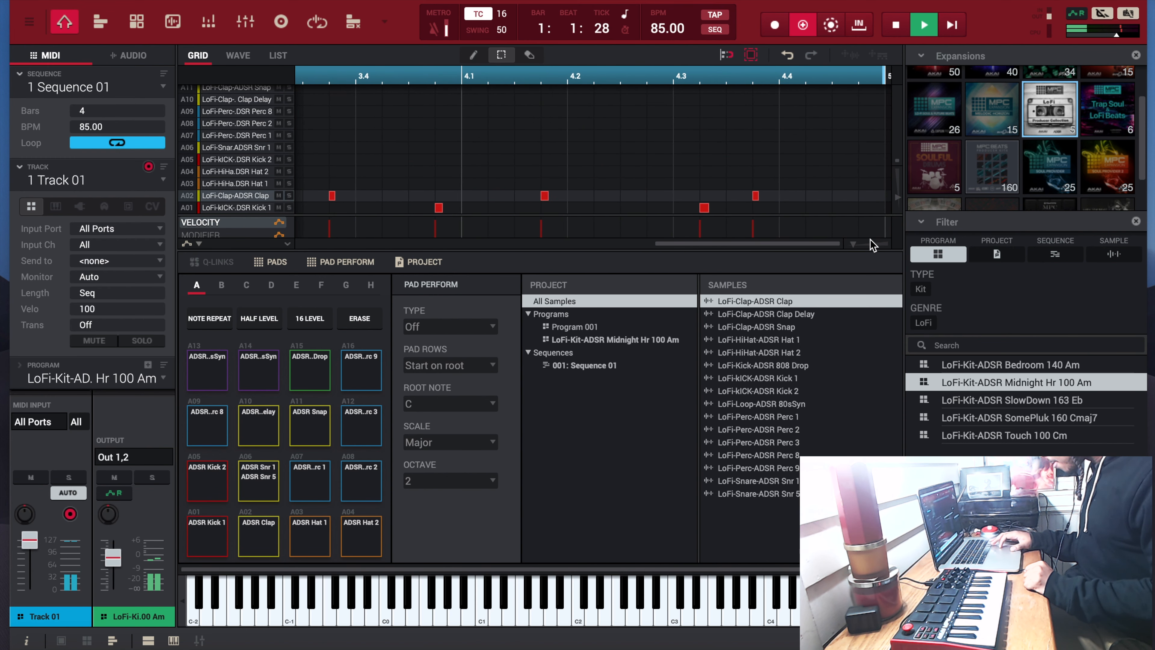
pyautogui.click(896, 26)
# - Examine the recorded kick and clap notes in the grid from bar 1 through bar 4
pyautogui.moveTo(750, 249); pyautogui.dragTo(350, 249)
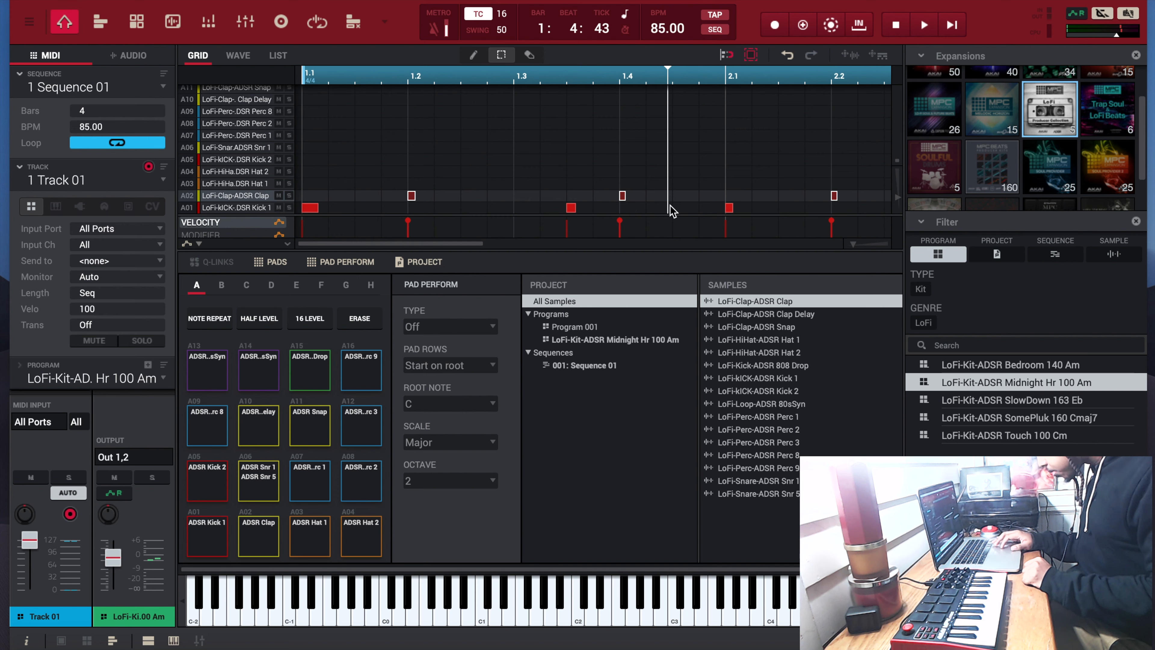
pyautogui.moveTo(454, 247); pyautogui.dragTo(617, 247)
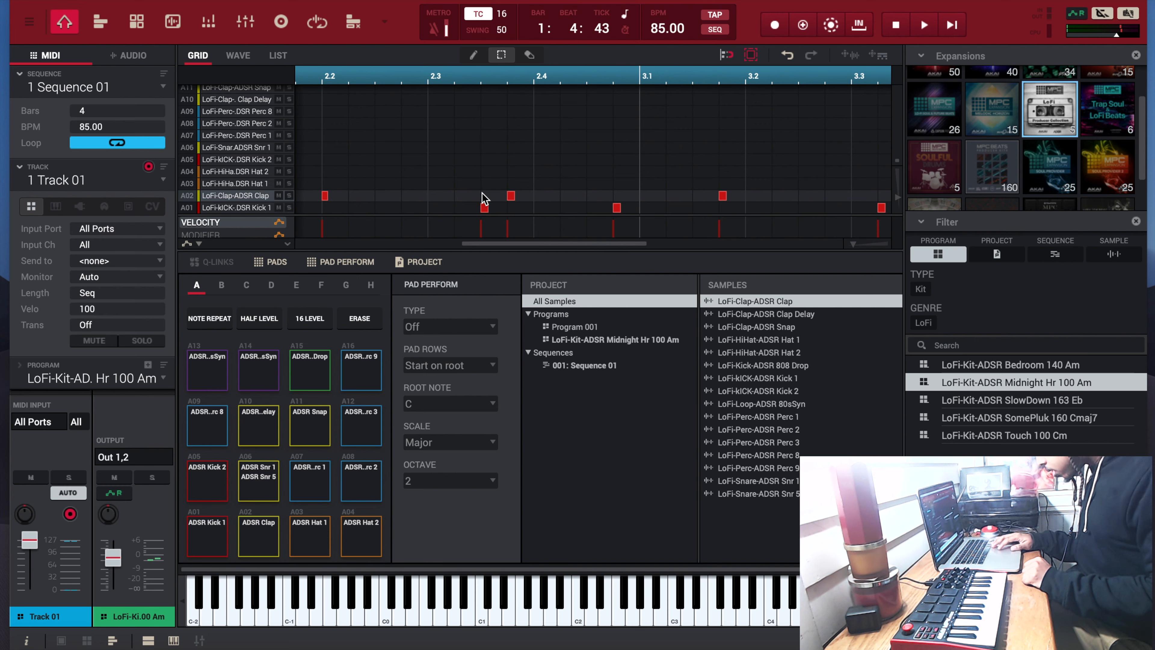
pyautogui.hscroll(5, 771, 201)
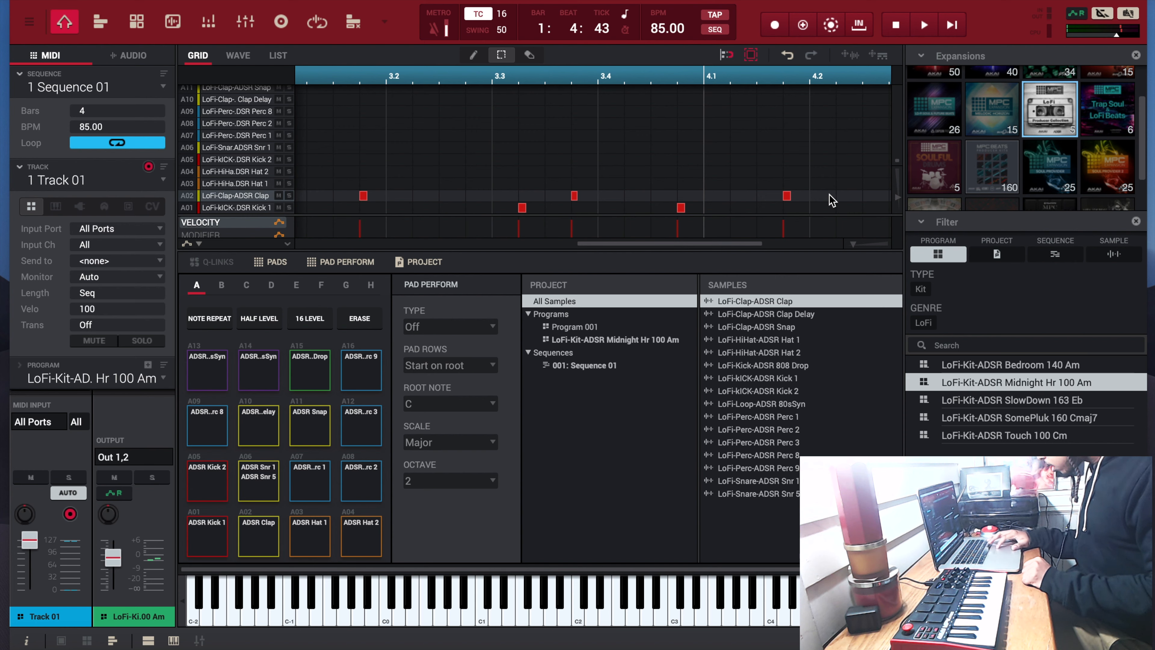
pyautogui.hscroll(1, 831, 199)
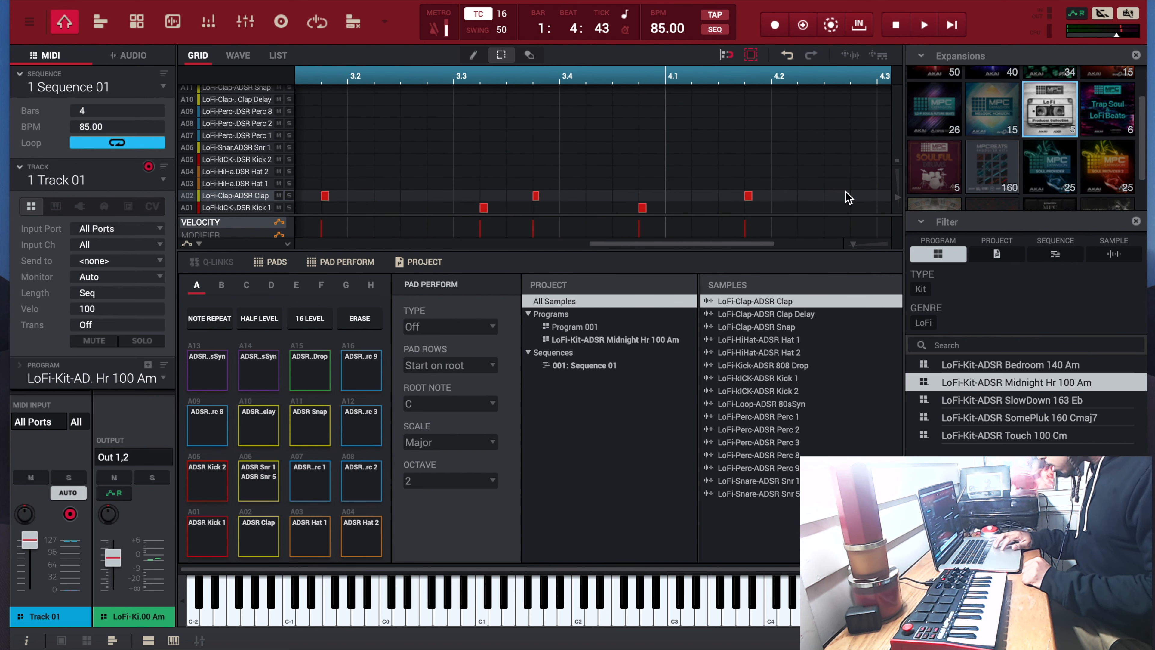
pyautogui.moveTo(566, 195); pyautogui.dragTo(341, 198)
pyautogui.hscroll(-10, 380, 206)
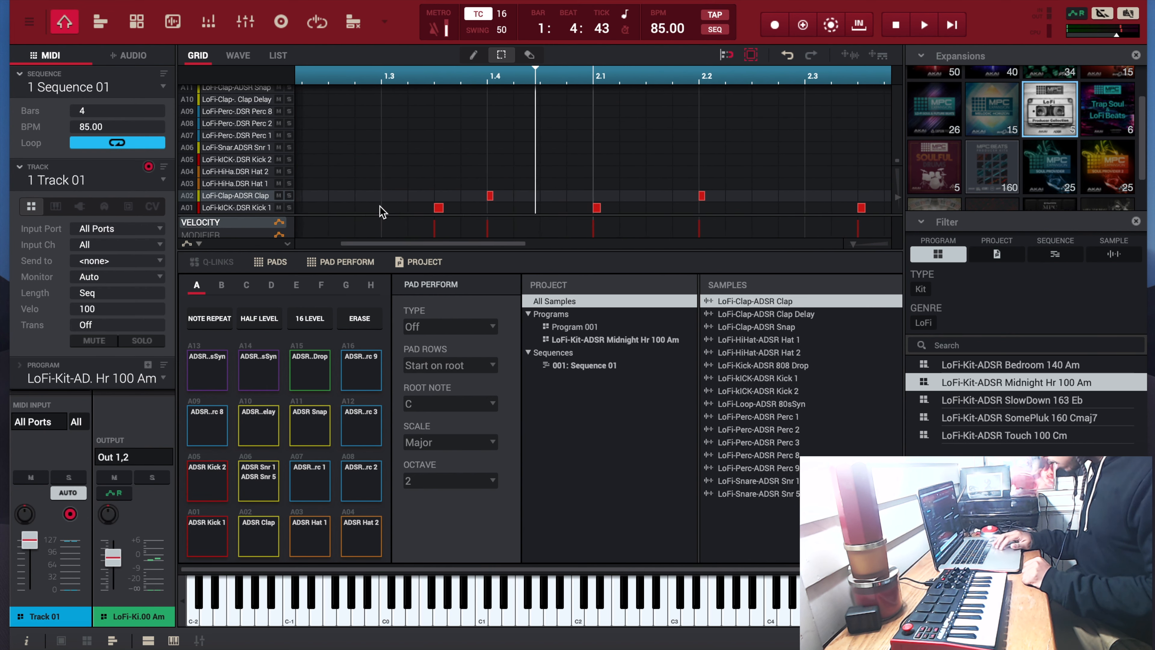
pyautogui.hscroll(-3, 382, 209)
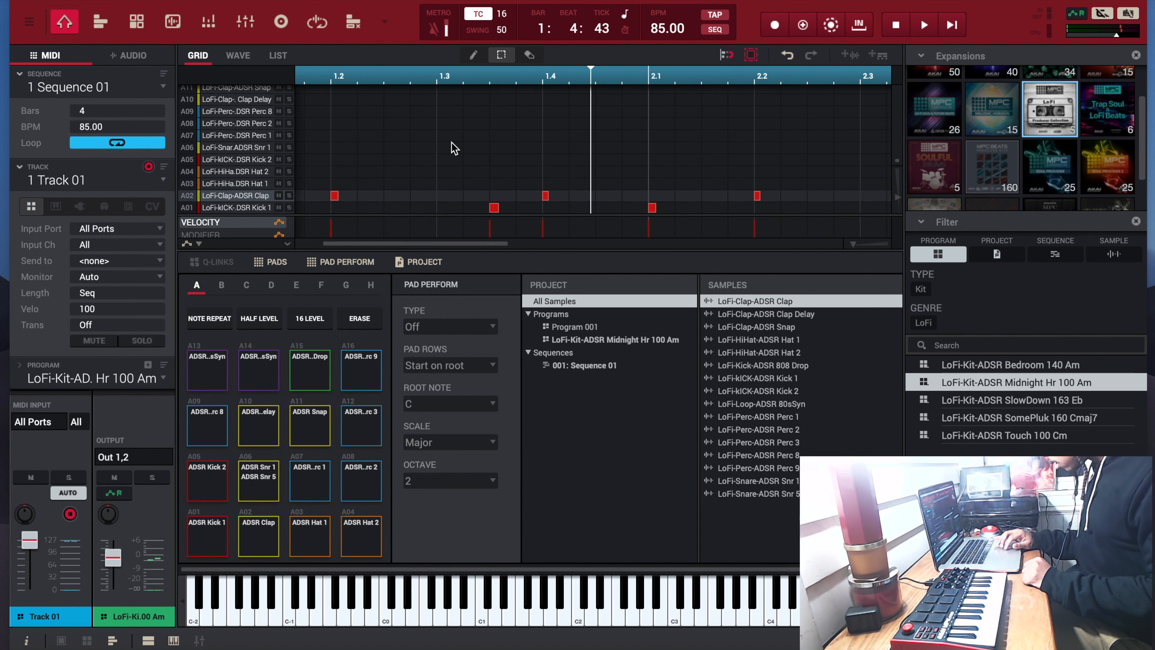
pyautogui.hscroll(-4, 453, 147)
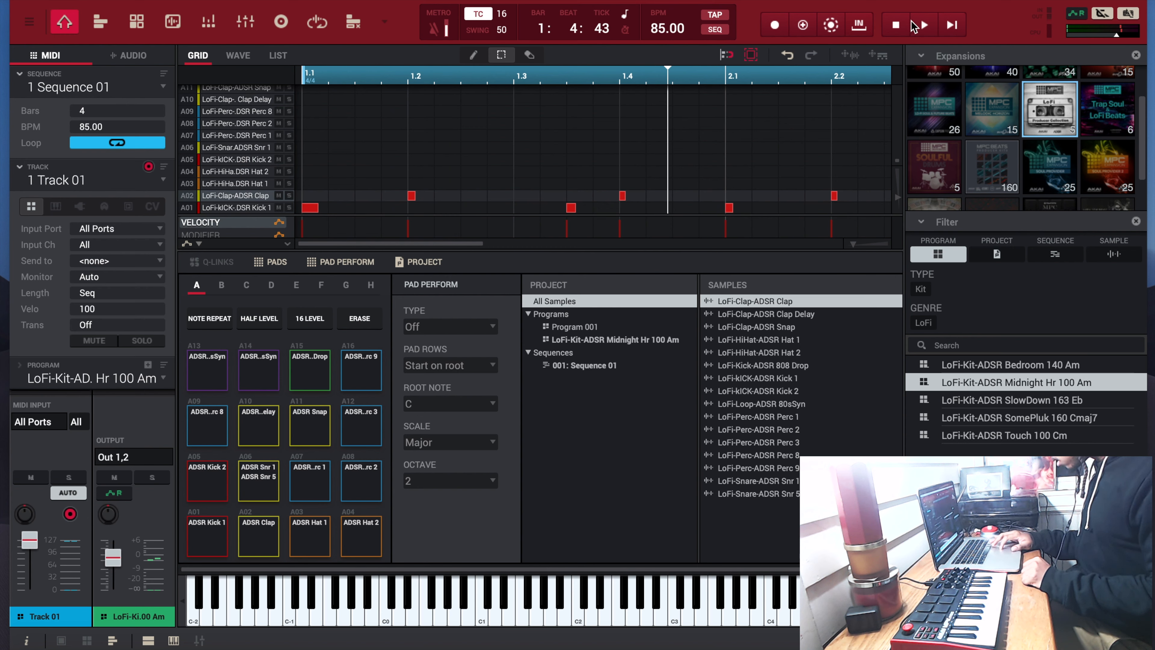
# - Play back the recorded kick and clap pattern
pyautogui.click(923, 25)
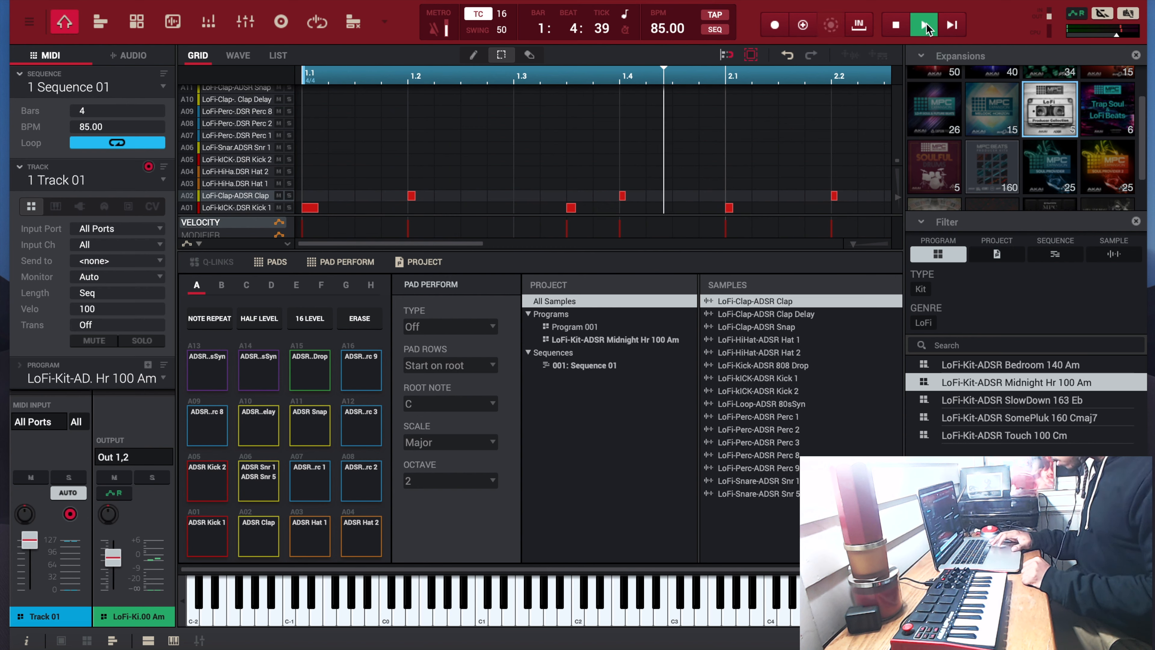
pyautogui.click(899, 23)
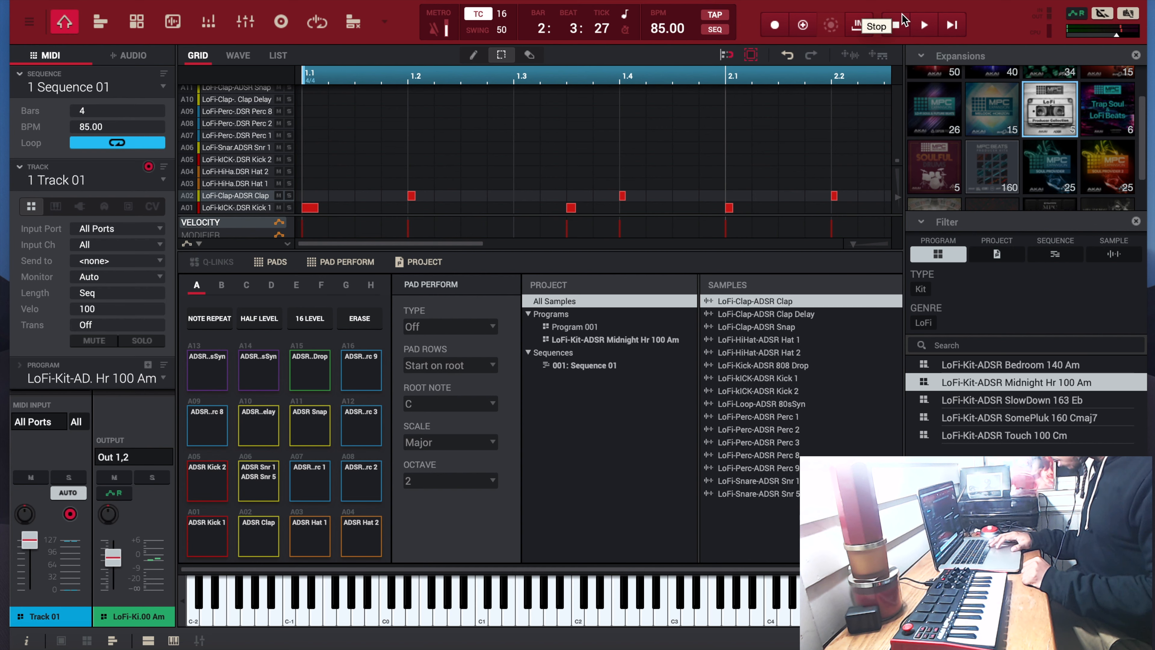
pyautogui.click(925, 28)
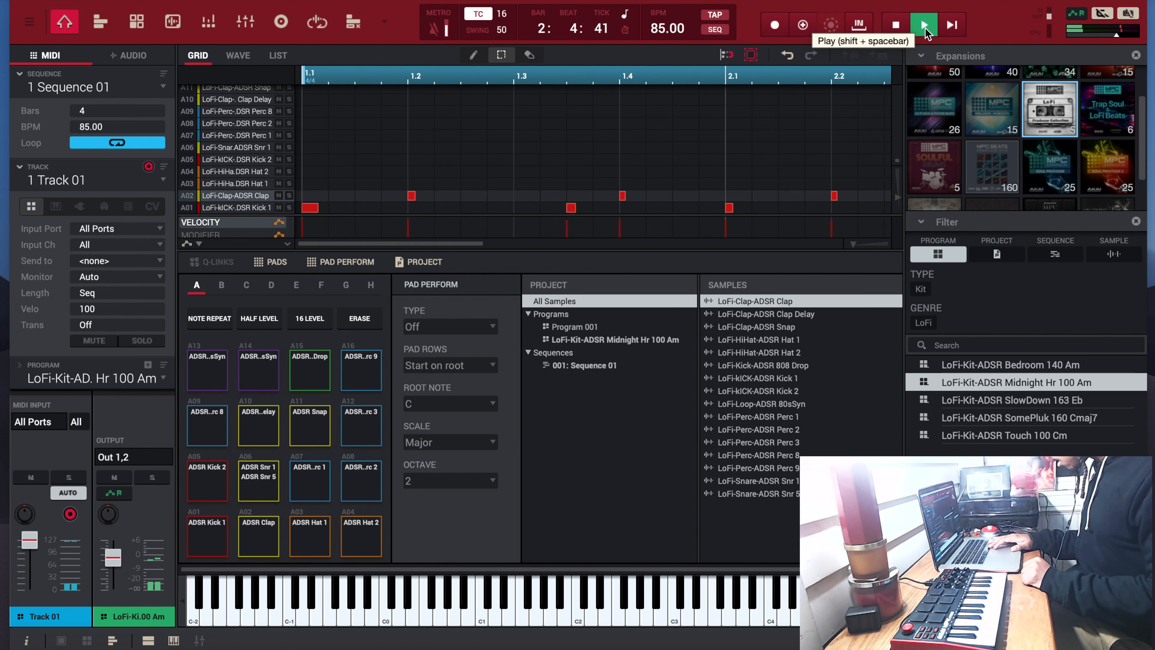
# - Move the early kick notes in bars 3 and 4 one sixteenth later, and shift the last clap onto beat 4.4
pyautogui.click(909, 33)
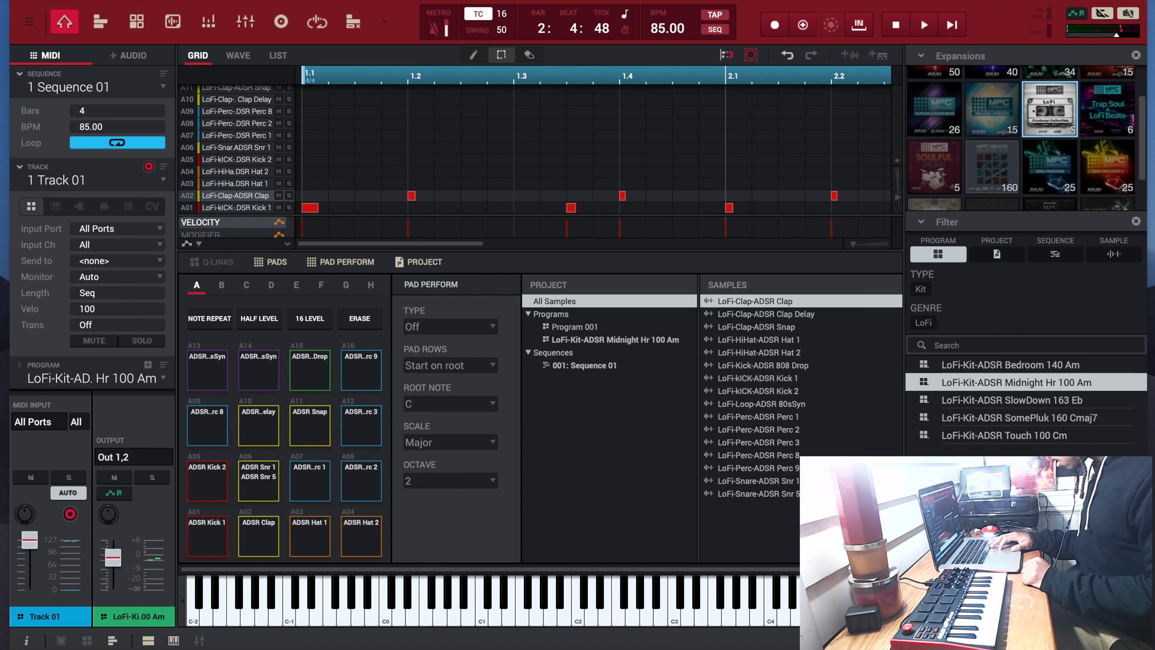
pyautogui.click(935, 21)
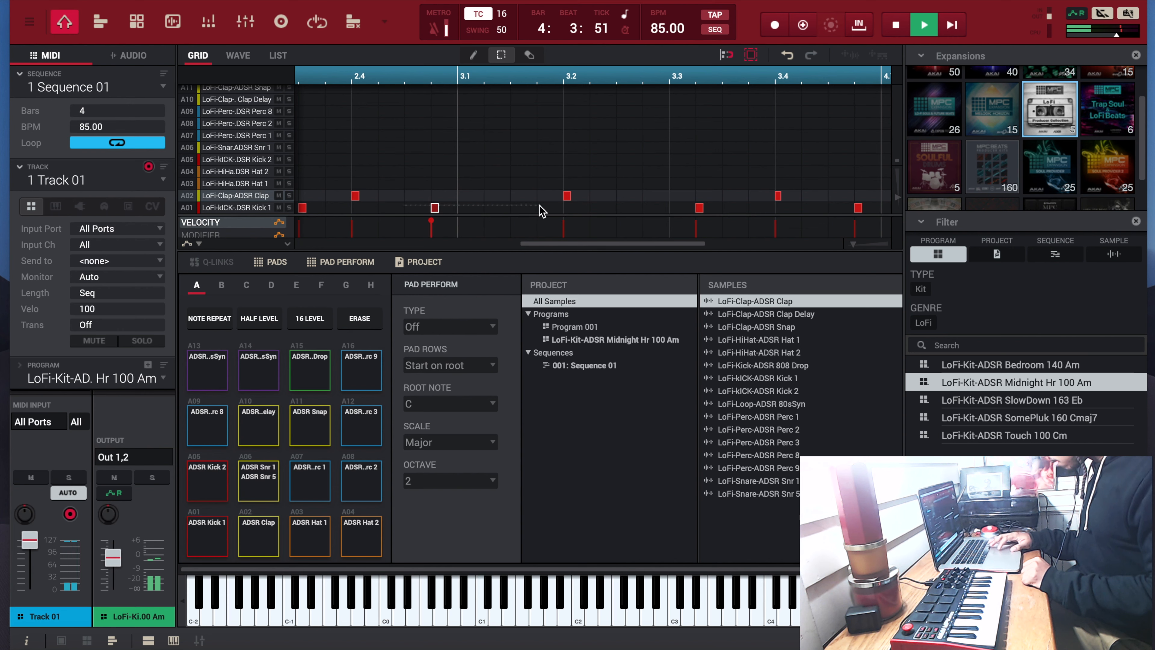
pyautogui.moveTo(541, 211); pyautogui.dragTo(726, 226)
pyautogui.moveTo(893, 221); pyautogui.dragTo(964, 222)
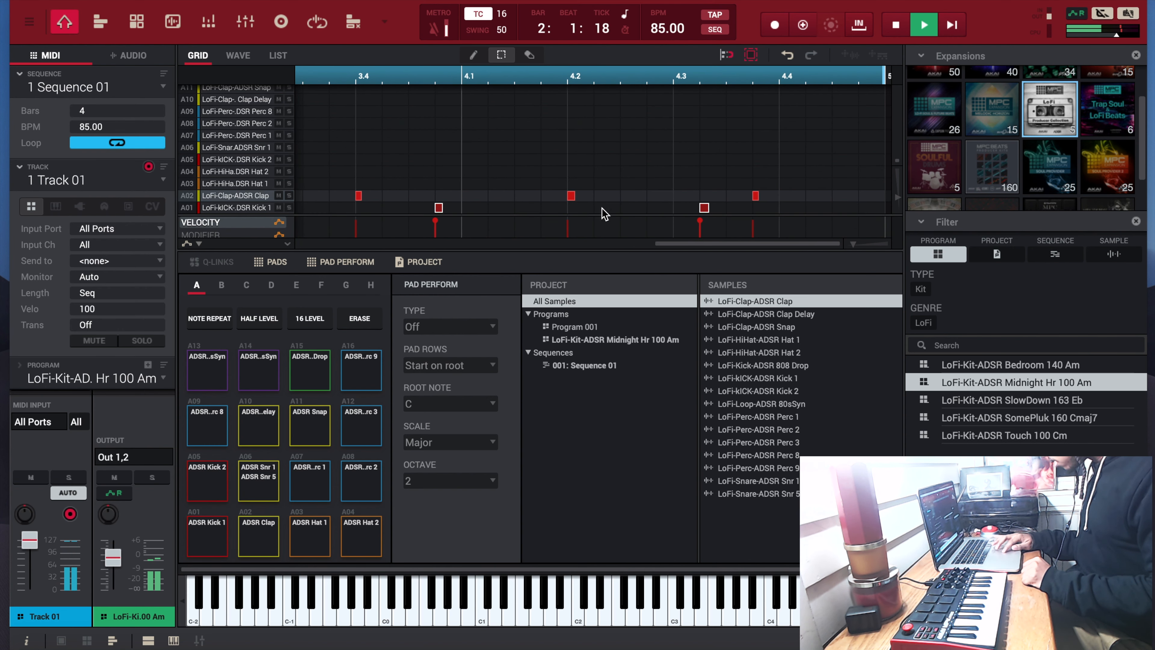
pyautogui.moveTo(669, 207); pyautogui.dragTo(696, 207)
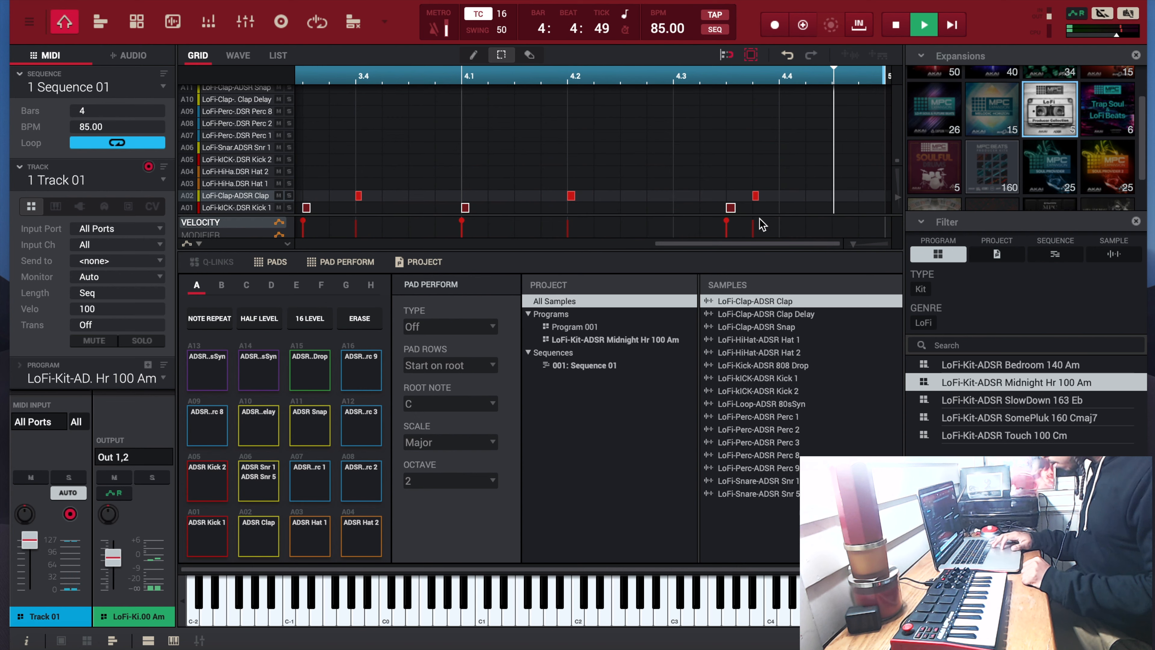
pyautogui.click(755, 195)
pyautogui.moveTo(755, 195); pyautogui.dragTo(782, 199)
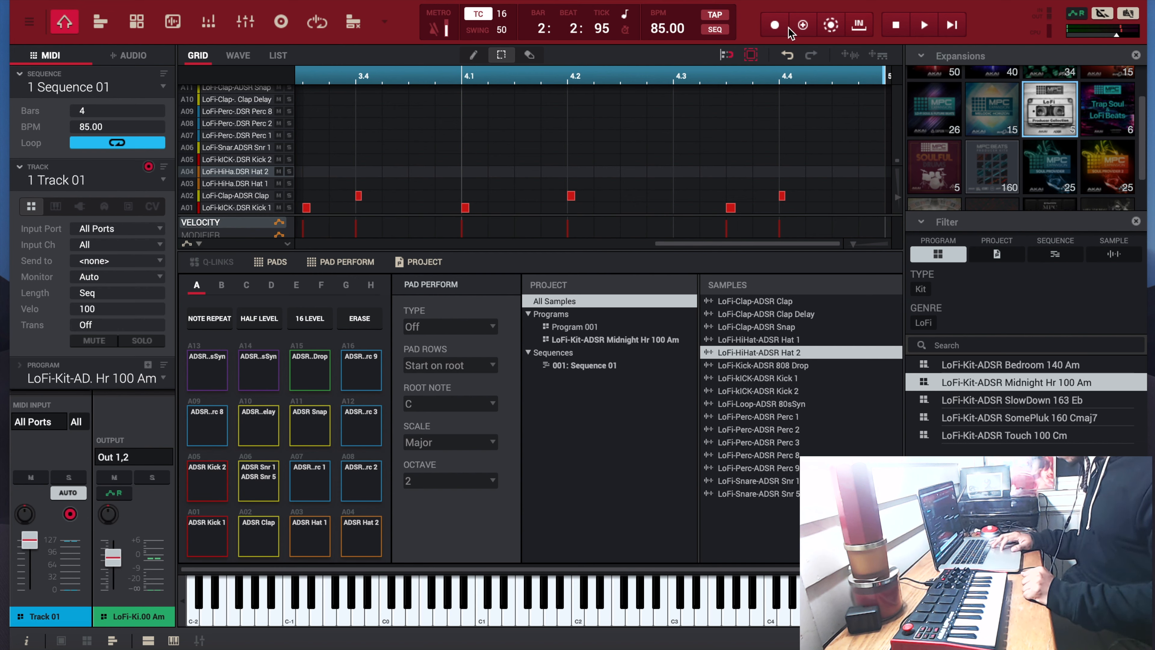
# - Try to record a steady Hat 2 pattern in standard record mode across the sequence
pyautogui.click(775, 26)
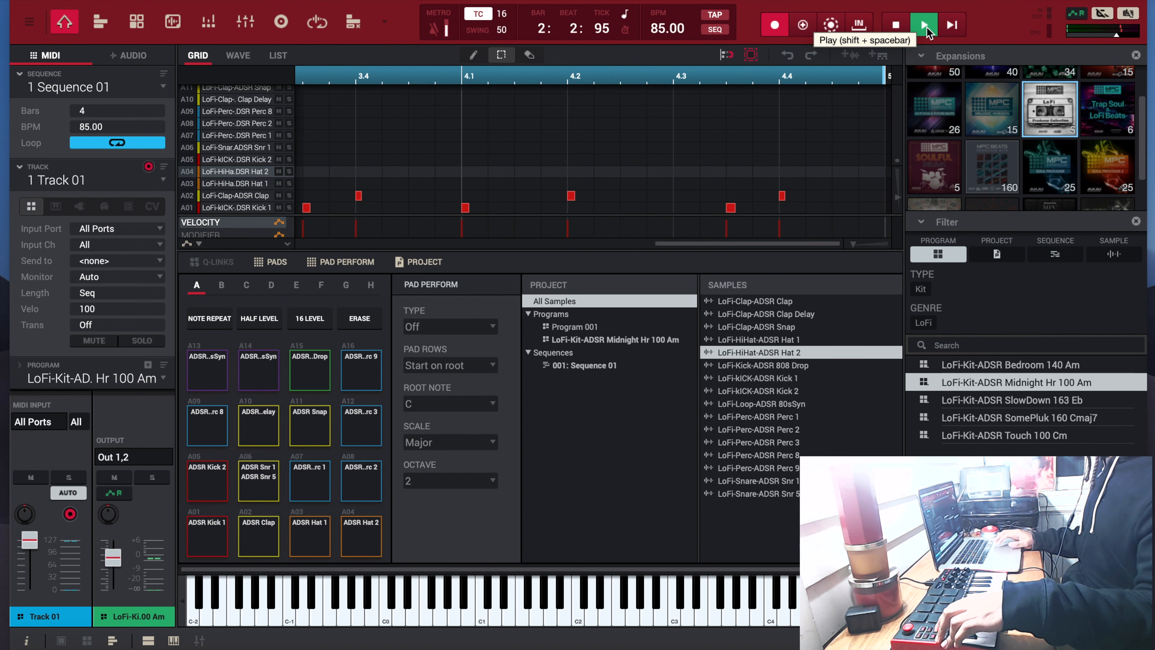
pyautogui.click(926, 27)
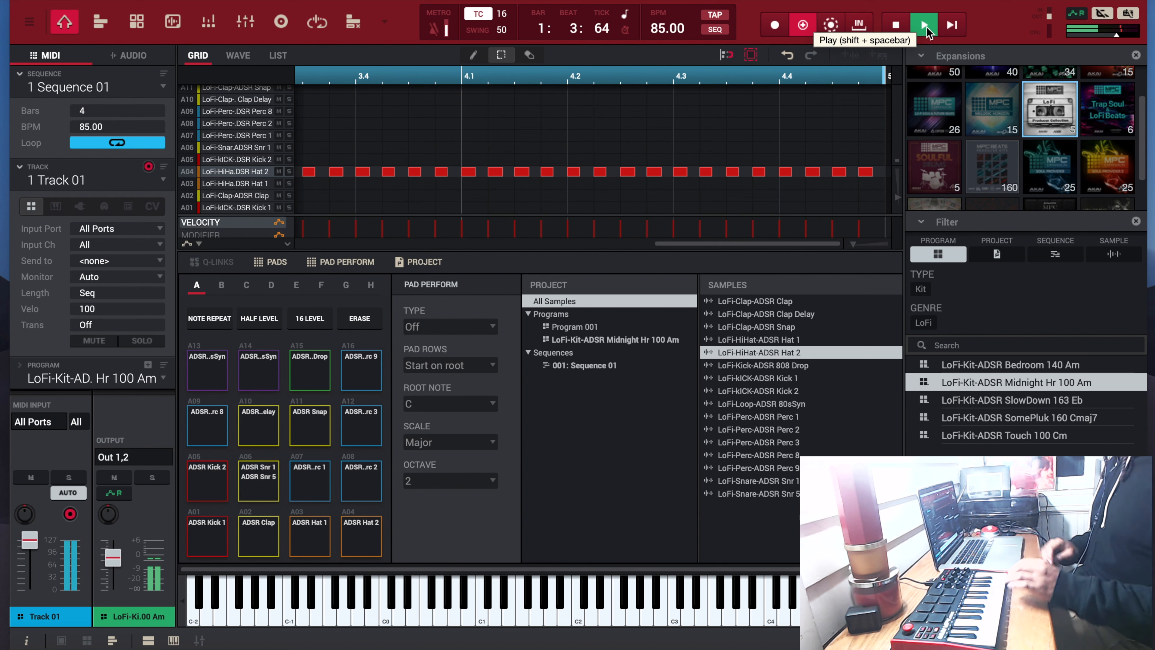
pyautogui.press('space')
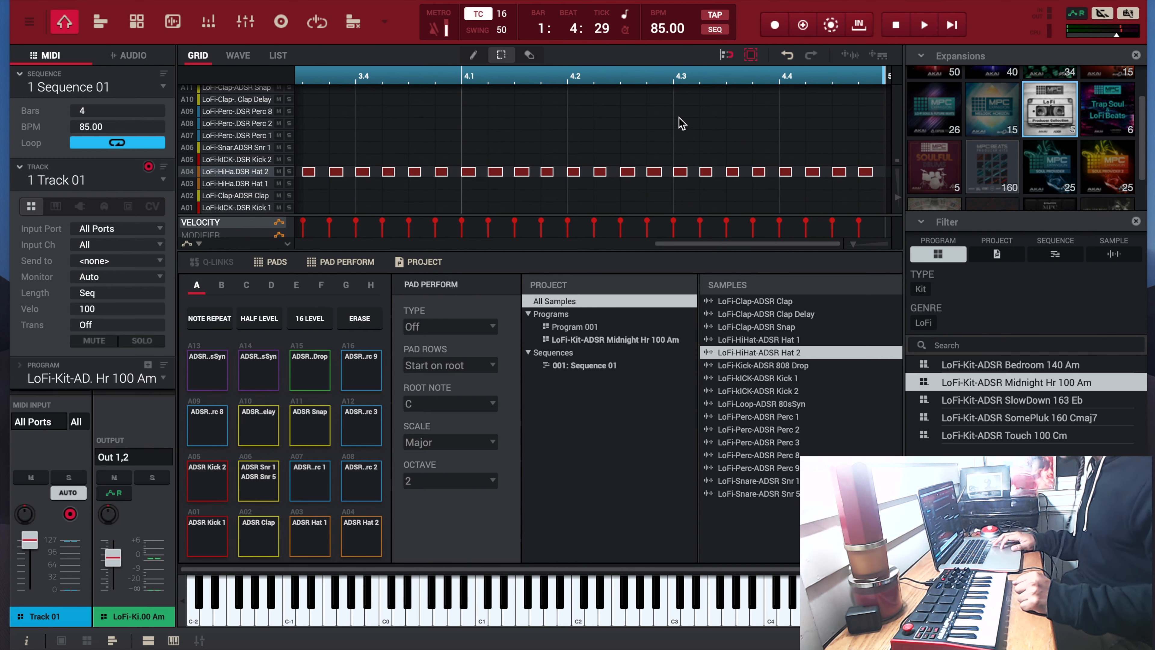
# - Check bar 1 in the grid and undo the Hat 2 recording
pyautogui.hscroll(-5, 509, 194)
pyautogui.hscroll(-5, 509, 194)
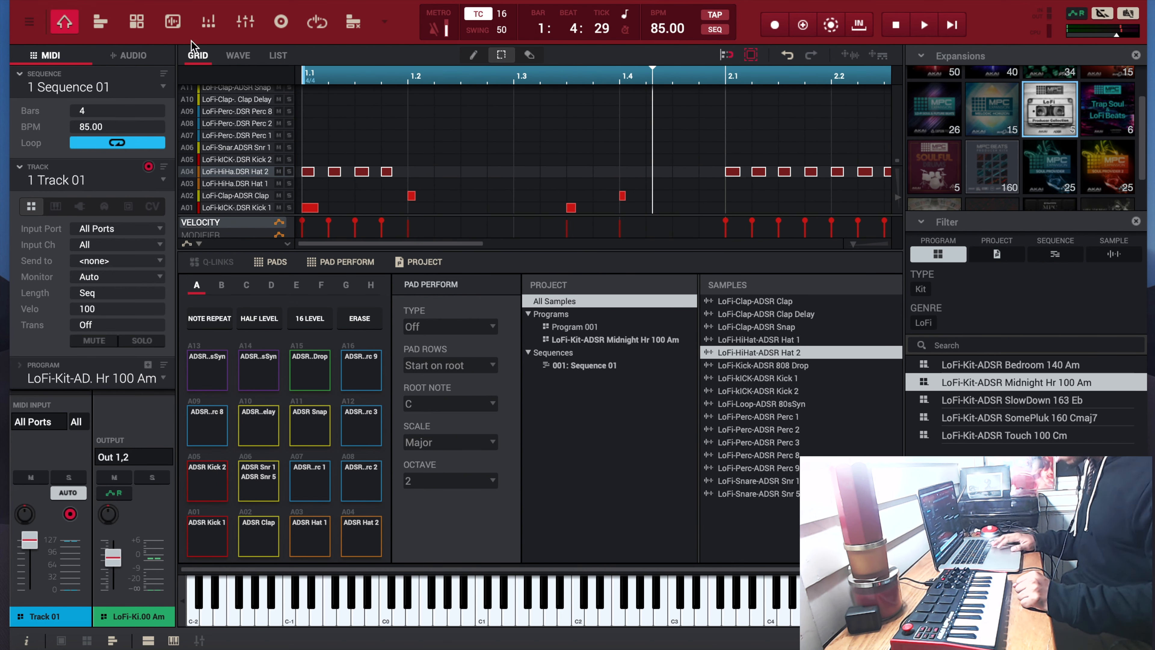
pyautogui.click(125, 1)
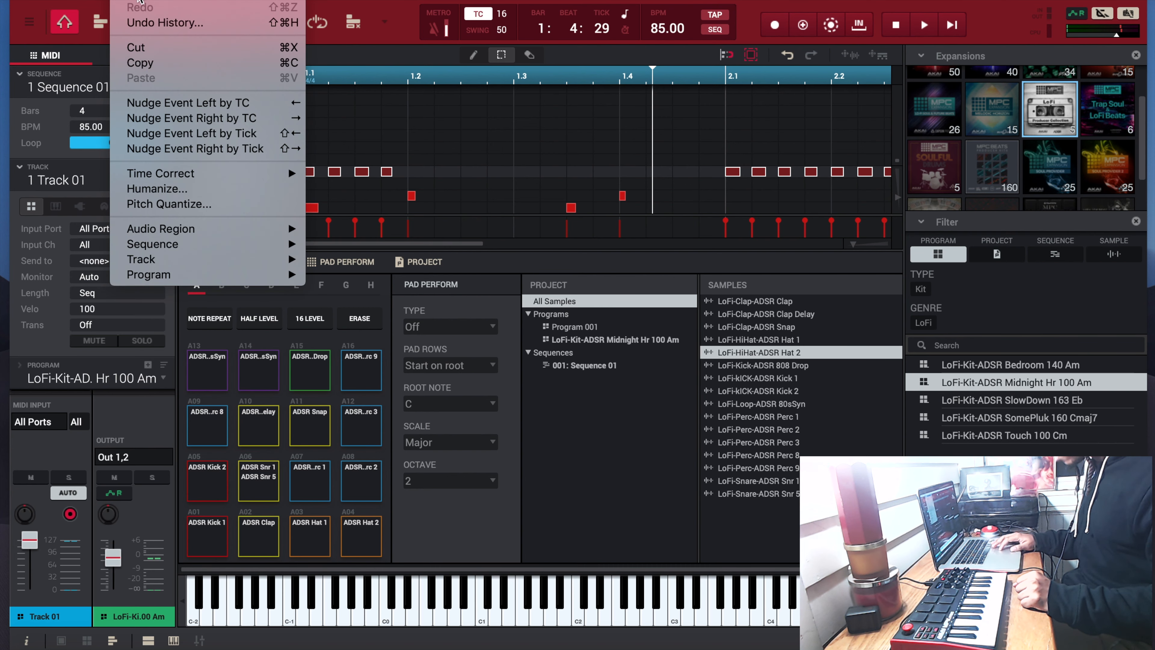
pyautogui.press('super+x')
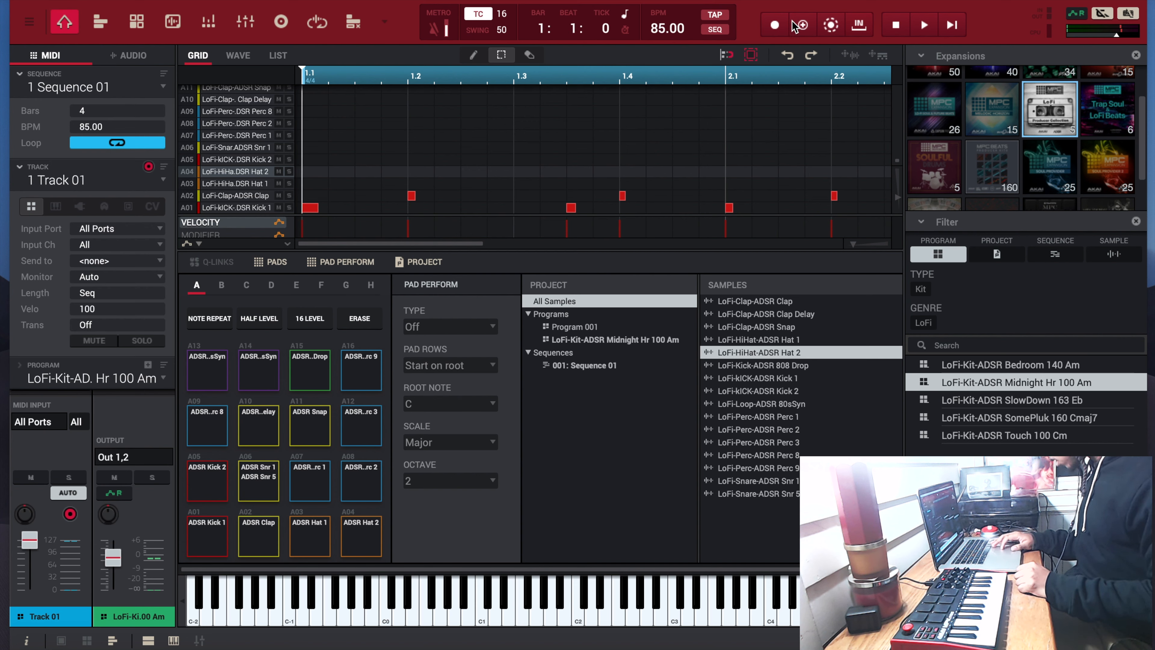
# - Overdub a steady sixteenth-note Hat 2 pattern over the kick and clap, and stop recording
pyautogui.click(802, 26)
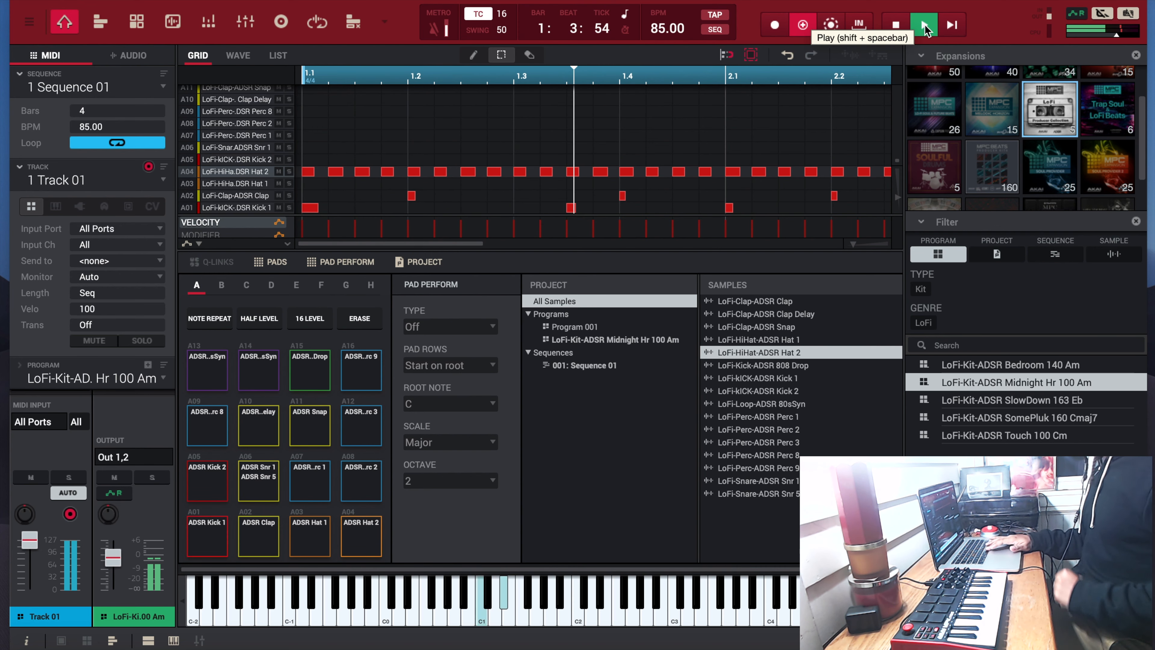
pyautogui.press('space')
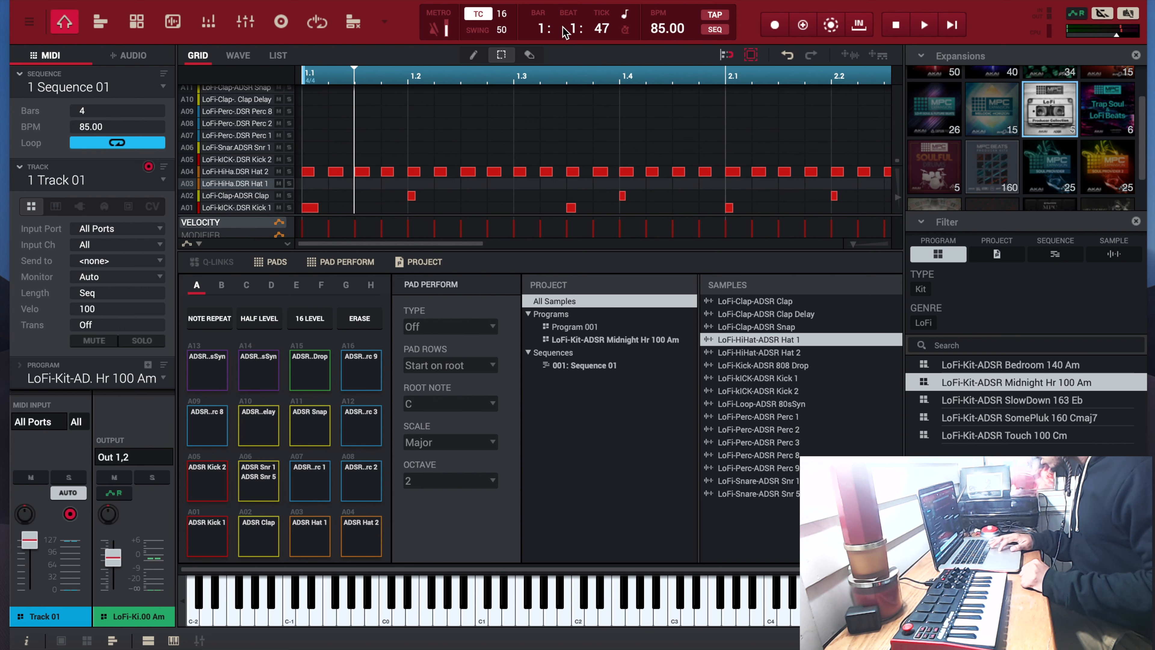
# - Return to the start of the sequence, overdub a Hat 1 pattern with the existing drums, and play back the result
pyautogui.moveTo(563, 28); pyautogui.dragTo(562, 41)
pyautogui.click(803, 26)
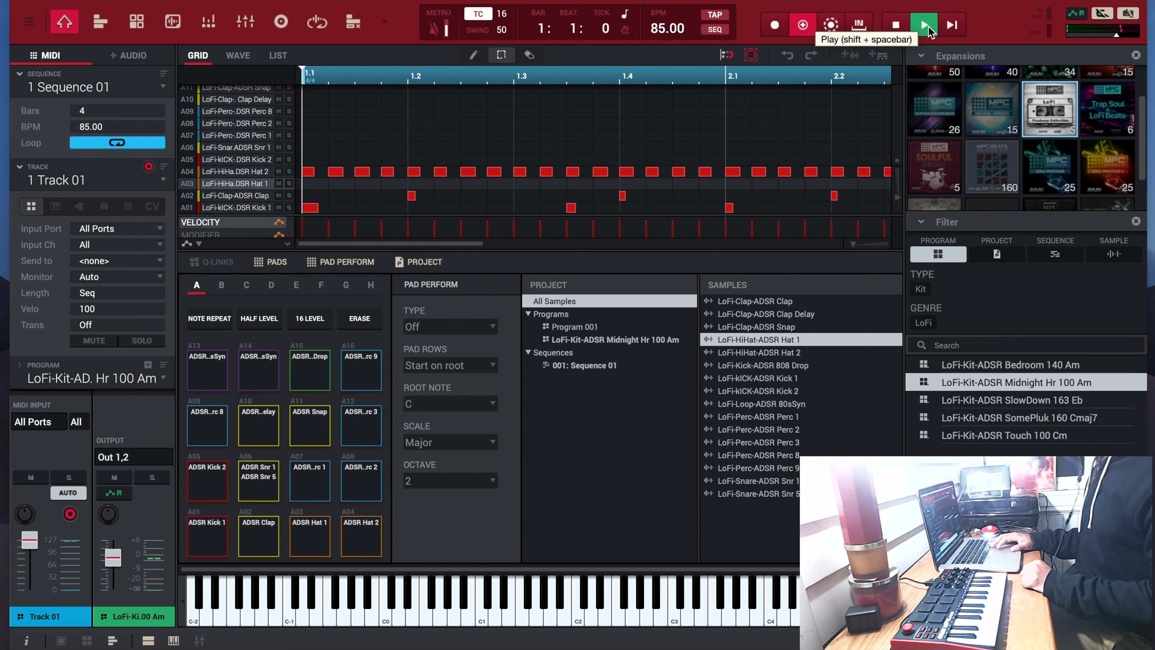
pyautogui.click(929, 30)
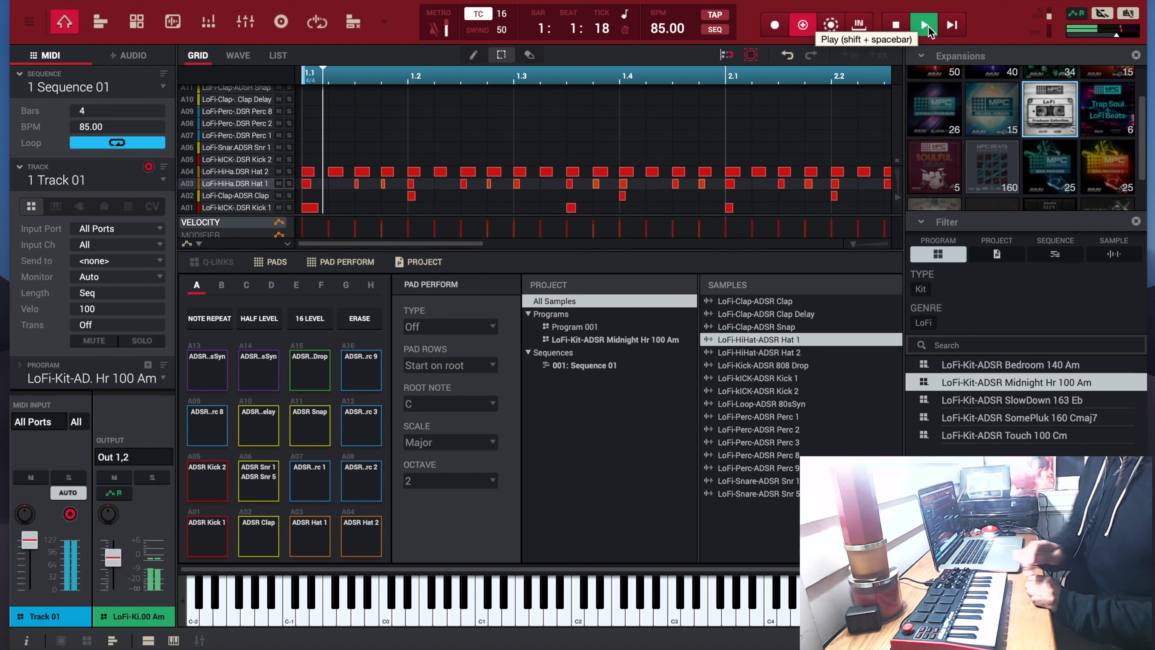
pyautogui.click(803, 24)
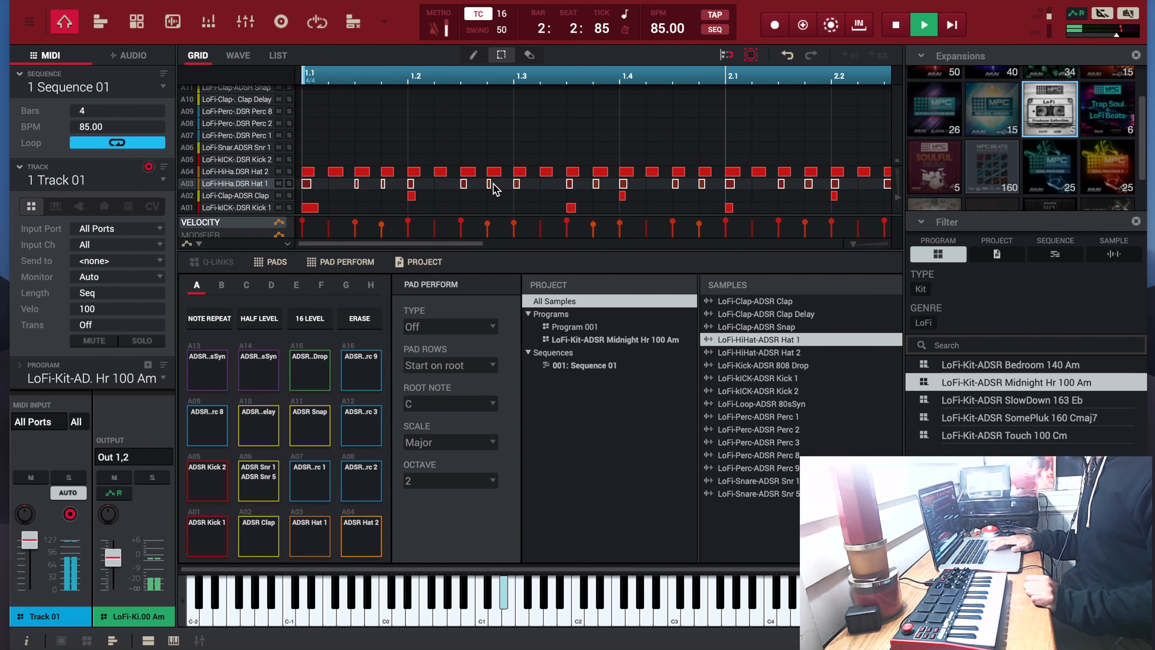
pyautogui.press('space')
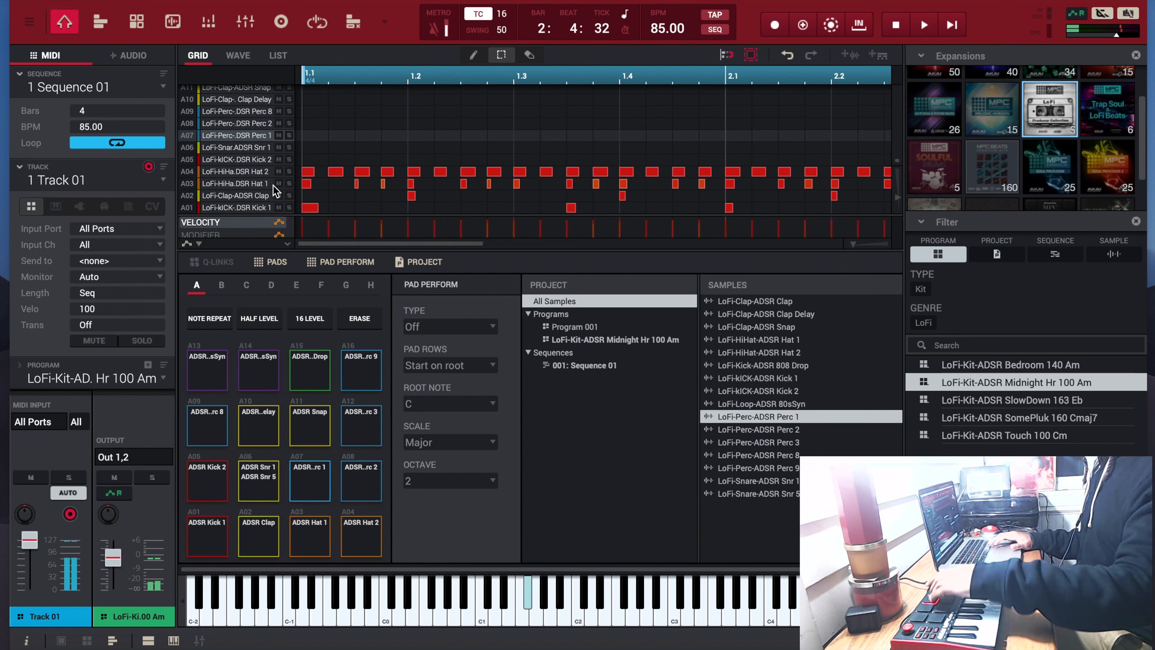
# - Audition pads over the looping beat and overdub Snr 1 hits after beats 3 and 4 of bar 1
pyautogui.press('space')
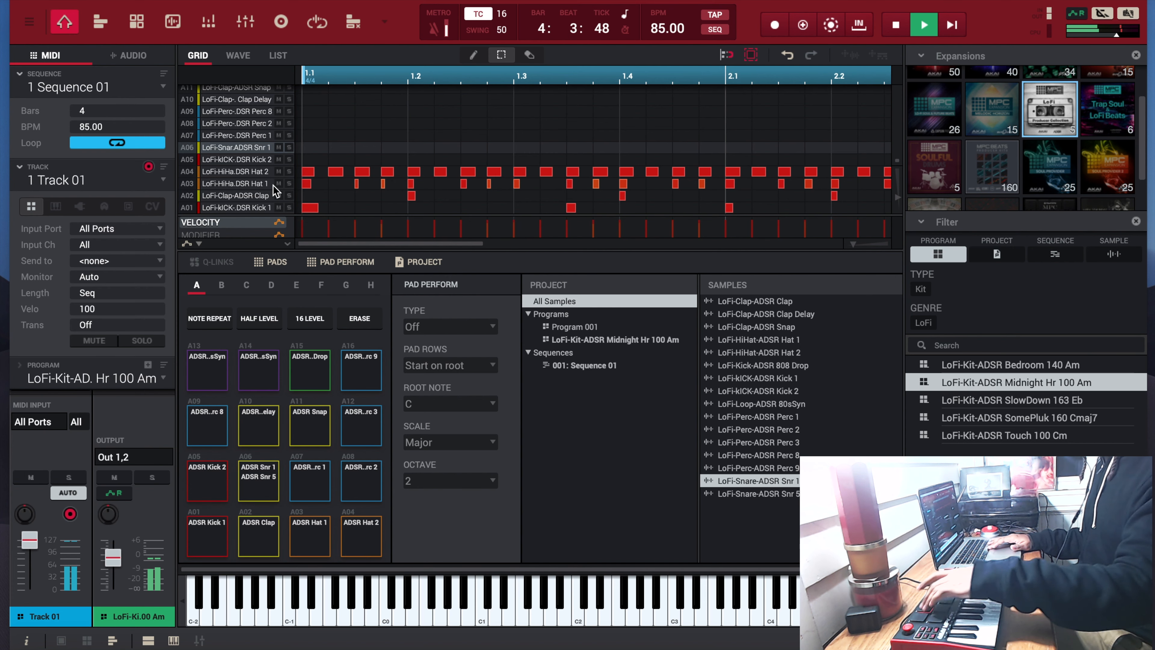
pyautogui.click(895, 25)
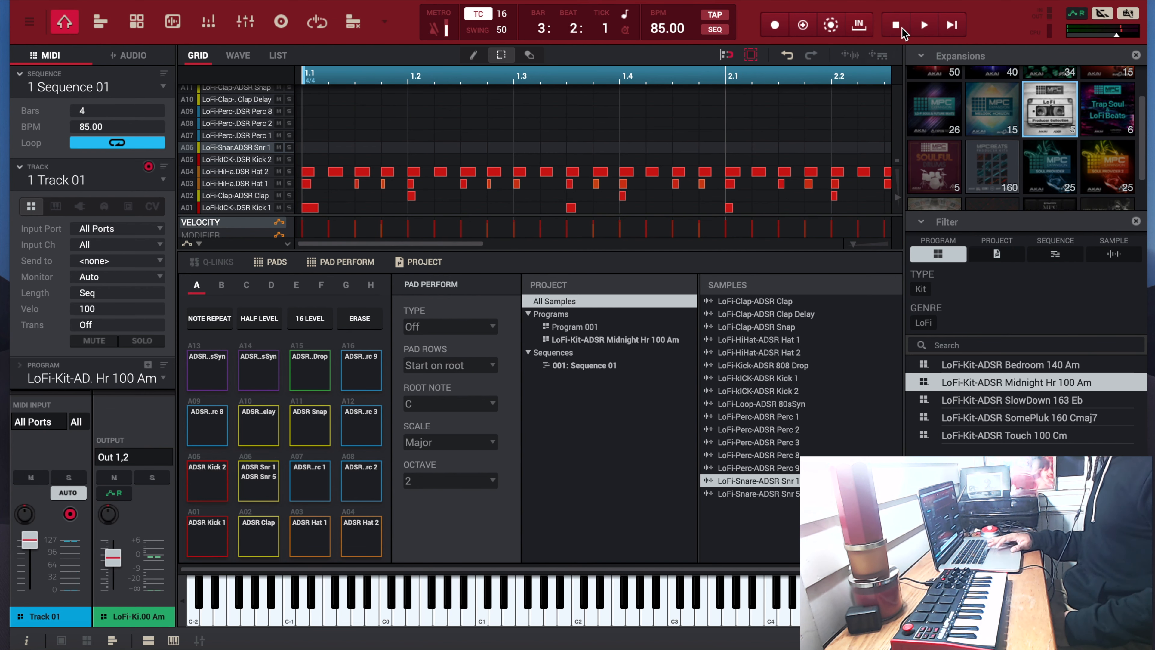
pyautogui.click(924, 25)
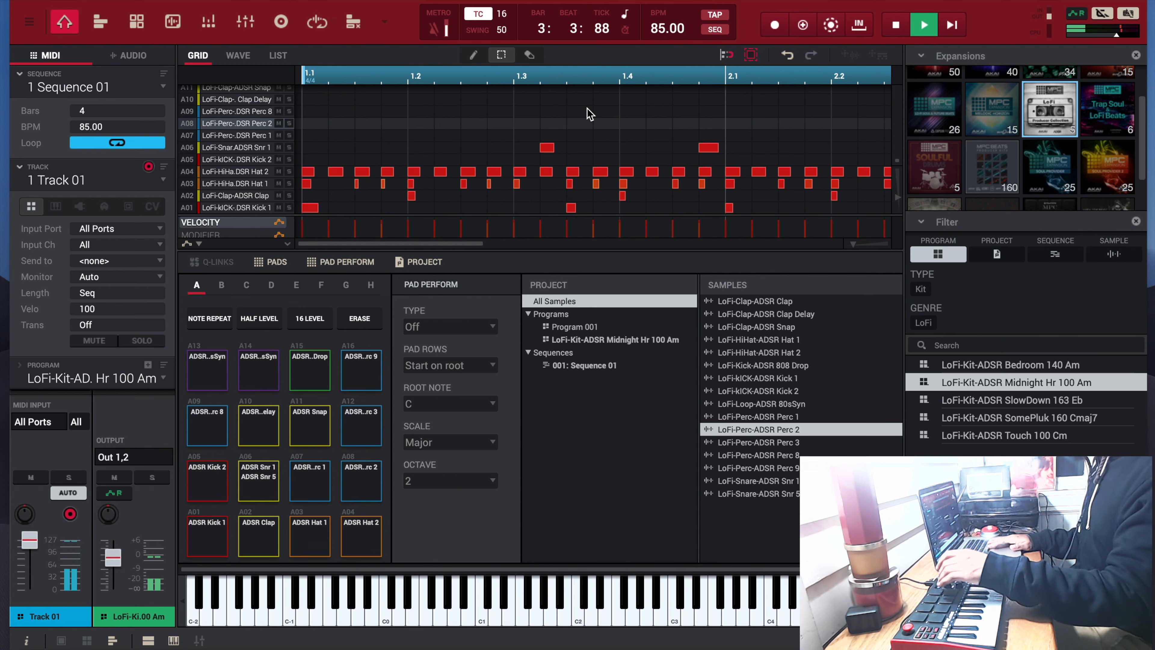
pyautogui.press('space')
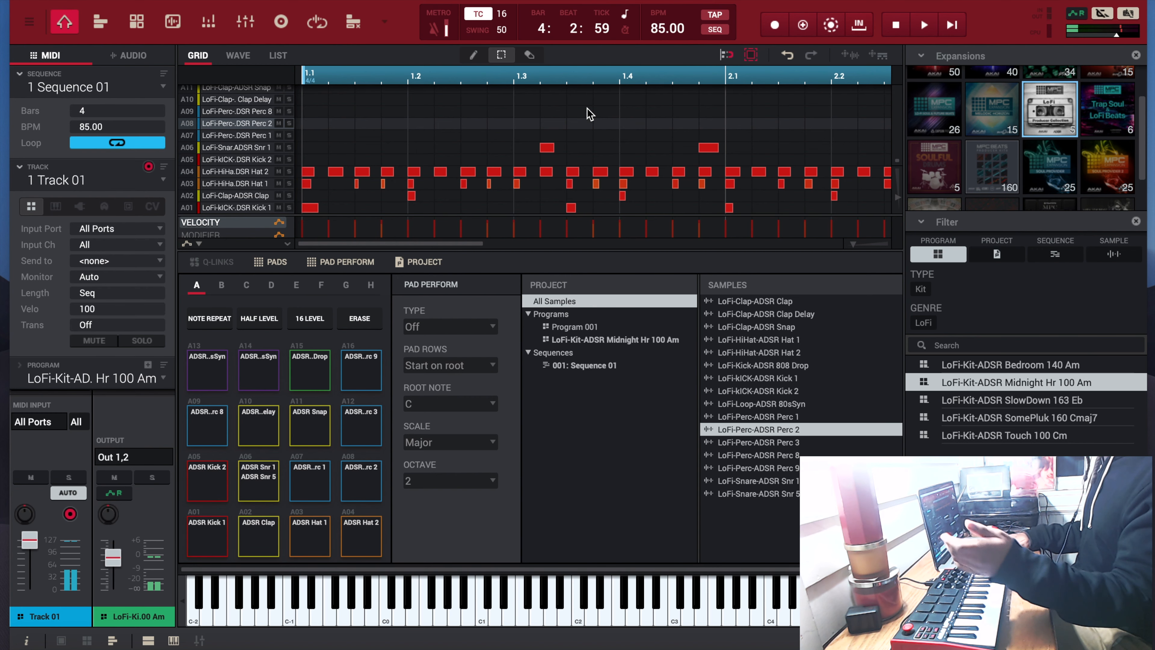
# - Overdub Perc 2 hits on every beat from the start of the sequence, and stop recording
pyautogui.click(803, 25)
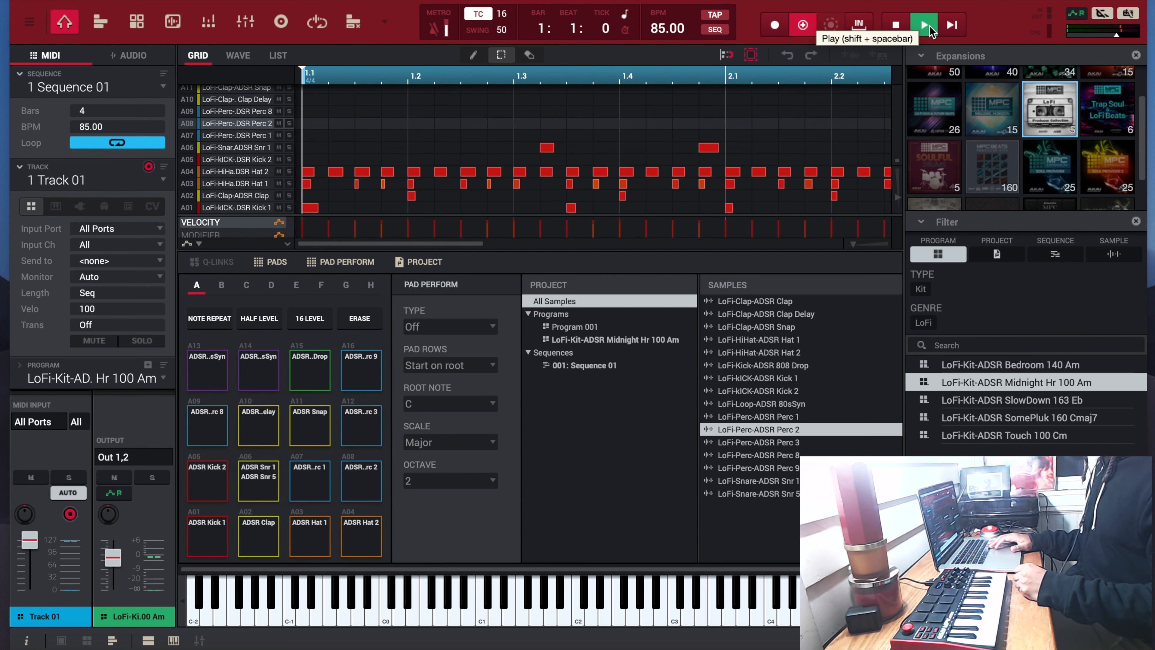
pyautogui.click(930, 27)
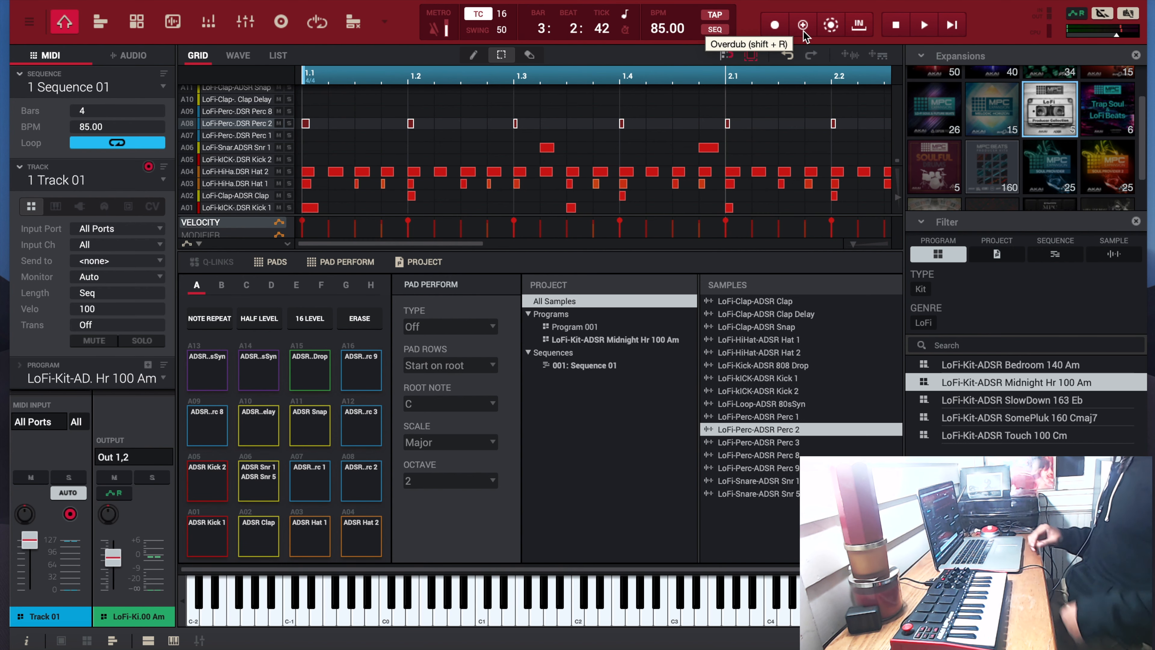
pyautogui.scroll(5, 381, 123)
pyautogui.scroll(-5, 381, 124)
pyautogui.scroll(3, 381, 124)
pyautogui.scroll(1, 381, 123)
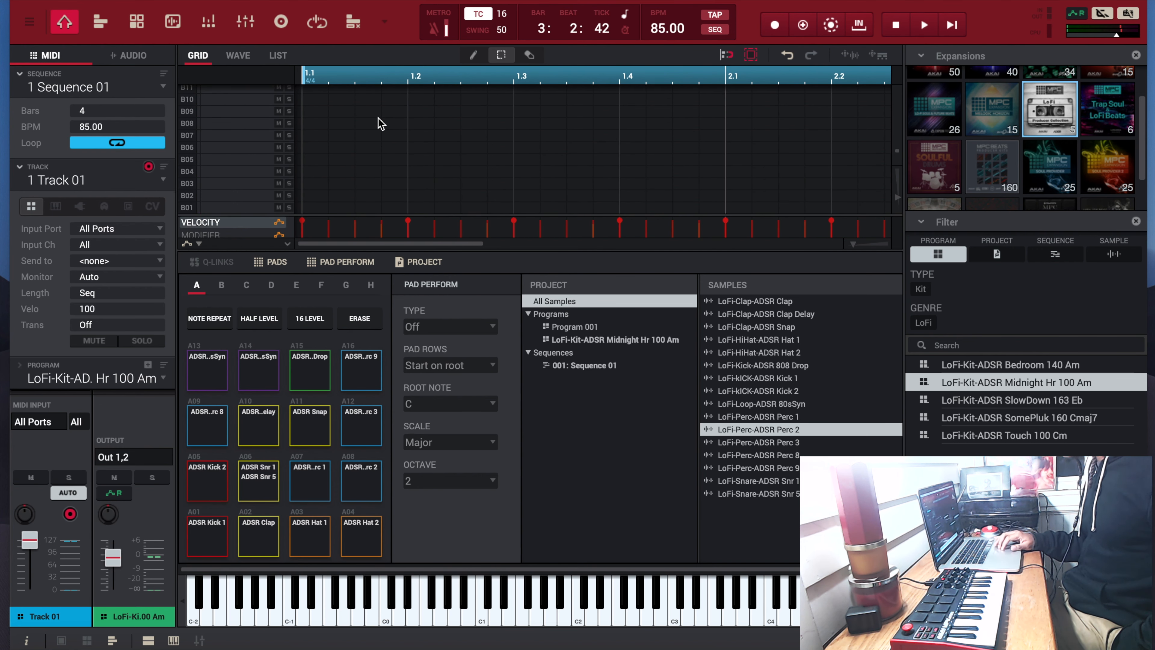
pyautogui.click(89, 1)
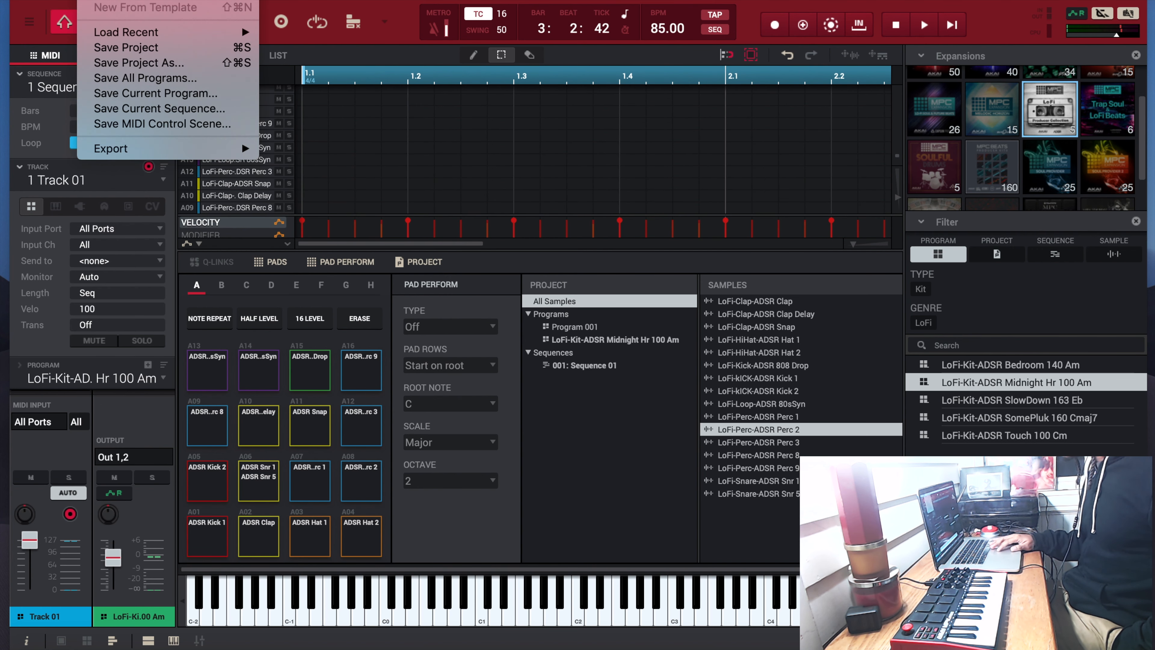
pyautogui.click(89, 1)
pyautogui.scroll(-3, 374, 169)
pyautogui.scroll(5, 366, 169)
pyautogui.scroll(-4, 269, 183)
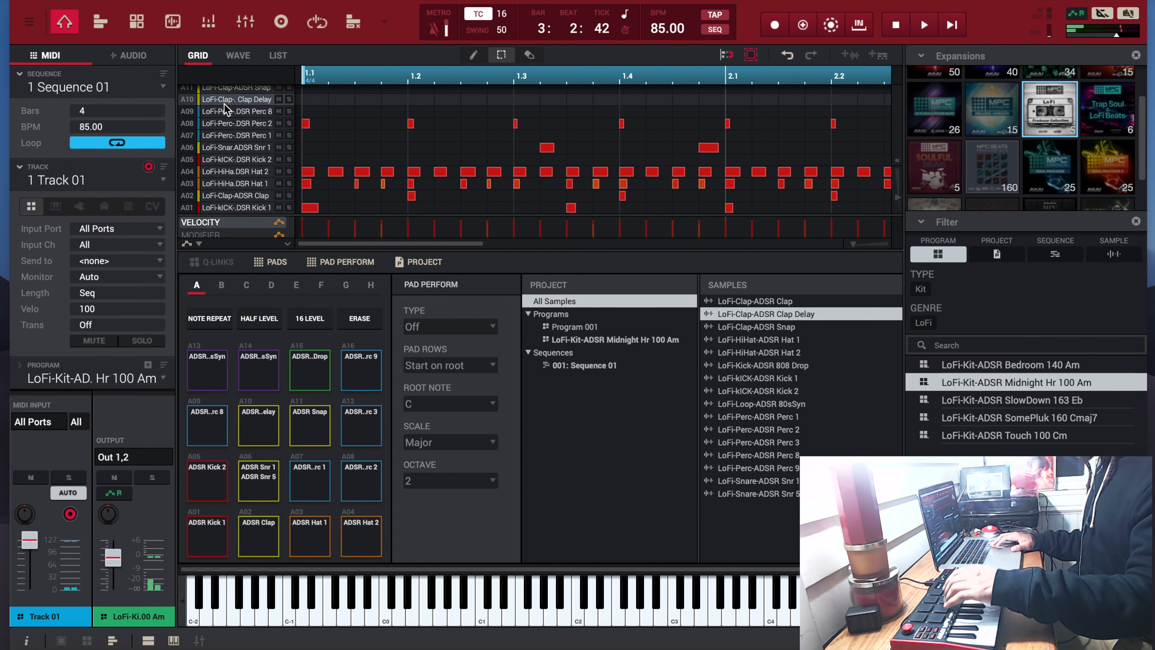
# - Audition the Snap pad over the beat, overdub a Snap hit on beat 1.4 from the sequence start, and check it in the grid
pyautogui.press('space')
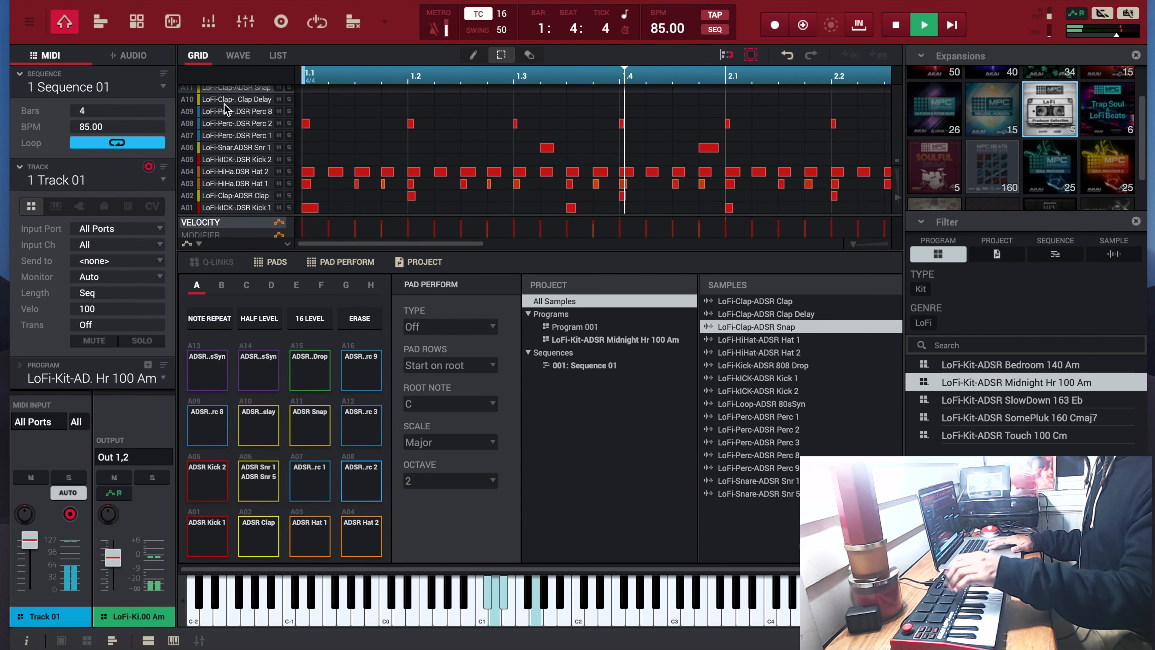
pyautogui.press('space')
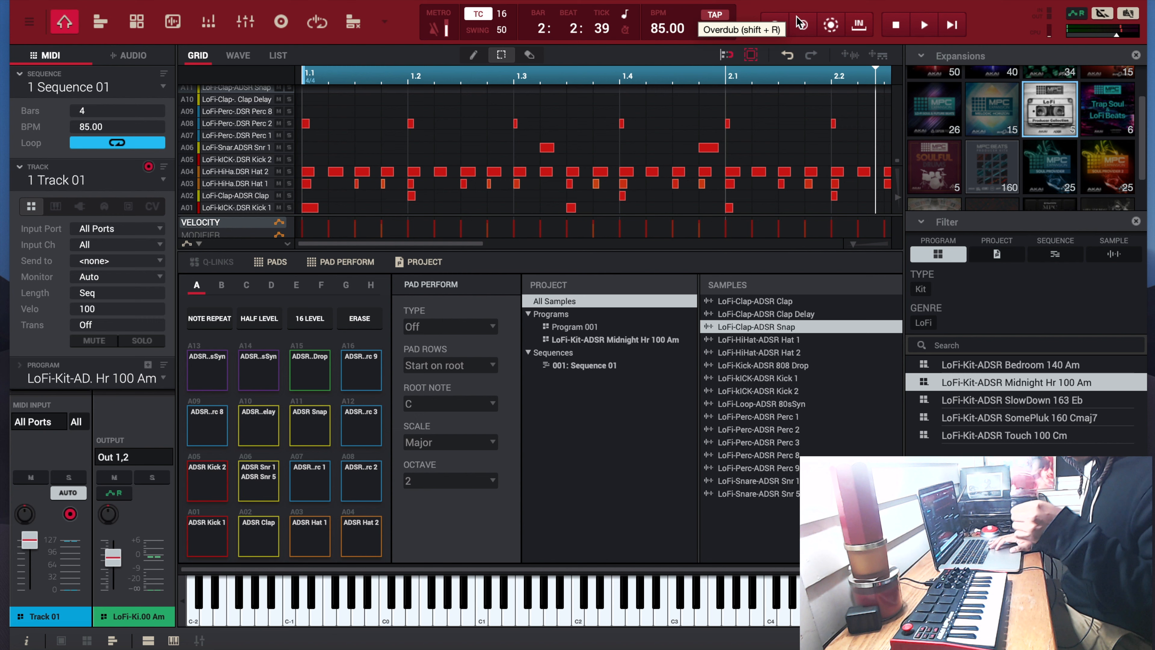
pyautogui.press('Return')
pyautogui.click(803, 30)
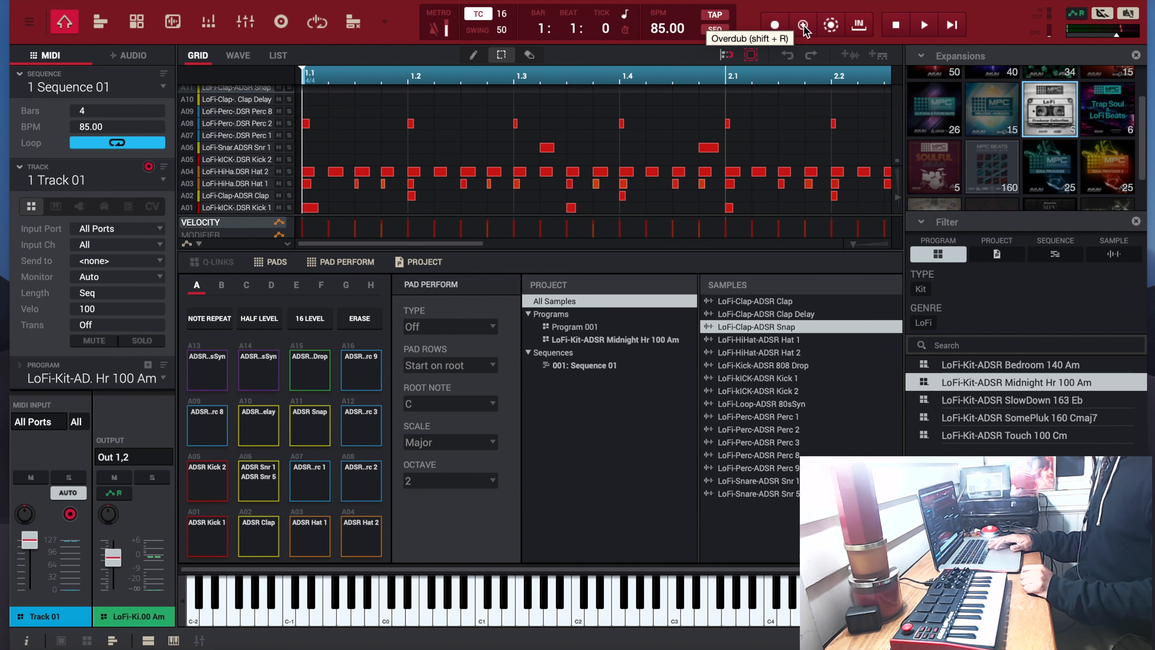
pyautogui.click(932, 32)
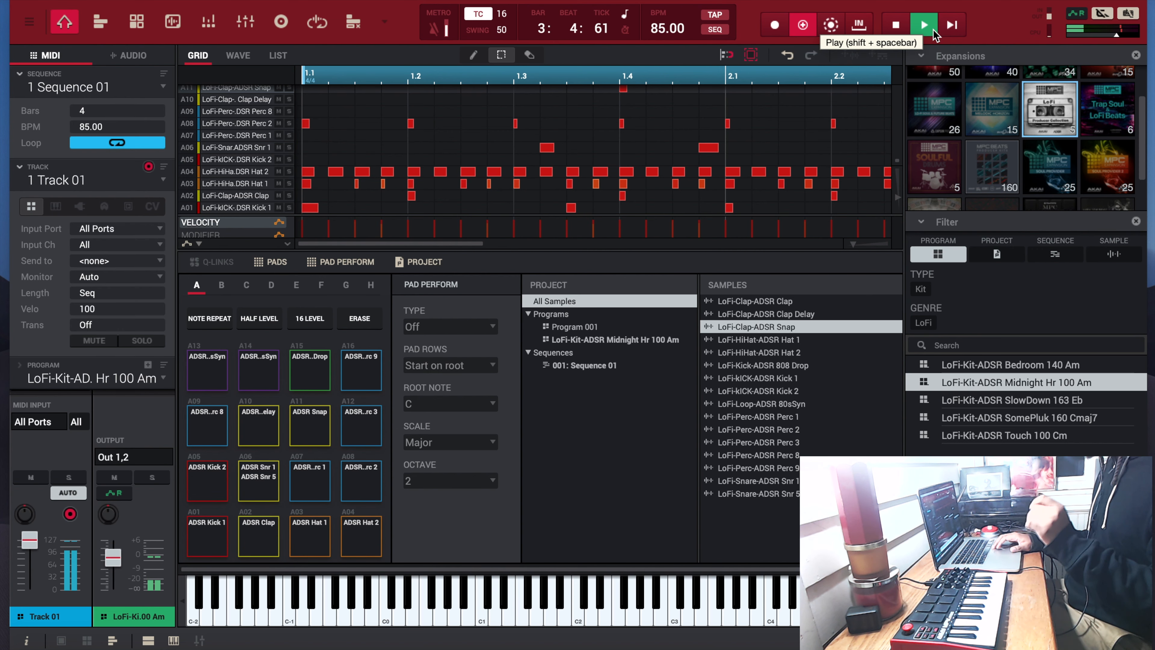
pyautogui.press('space')
pyautogui.scroll(5, 530, 171)
pyautogui.scroll(-5, 529, 170)
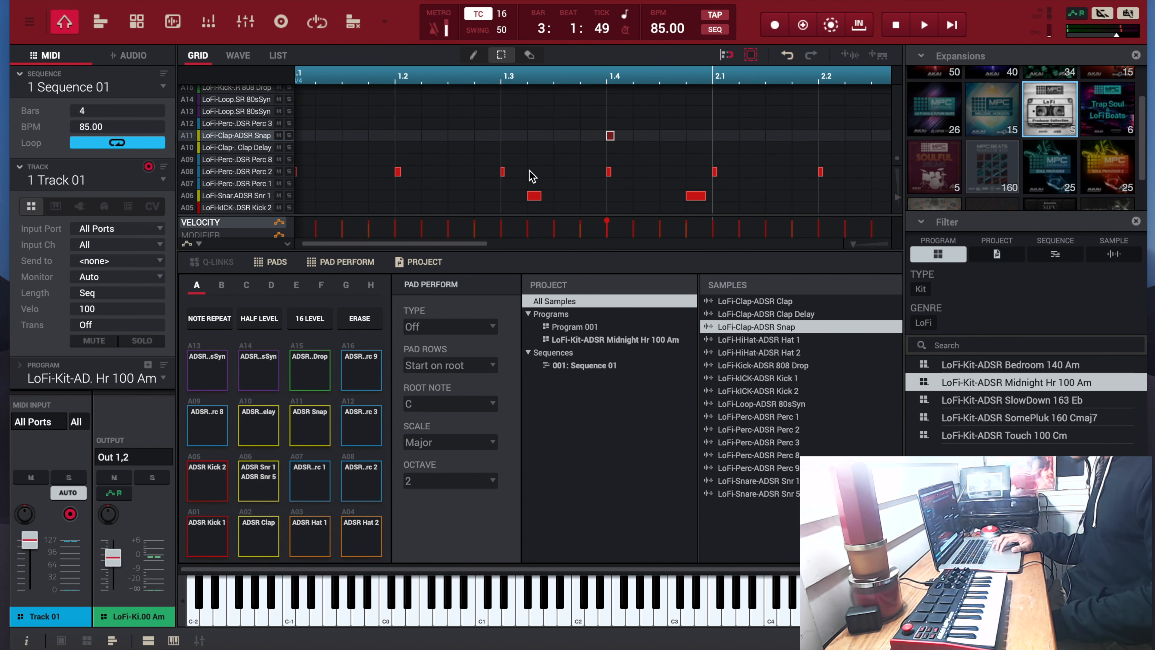
pyautogui.scroll(5, 530, 173)
pyautogui.scroll(-4, 577, 150)
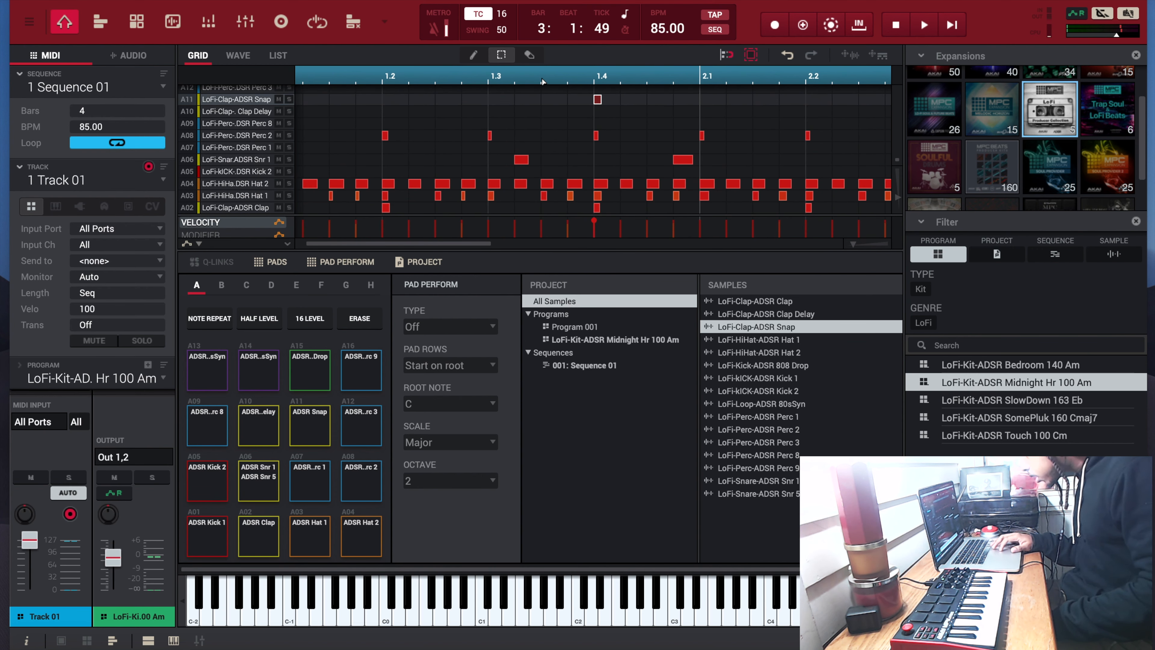
# - Switch Timing Correct off and back on, keeping the 16 division
pyautogui.click(479, 17)
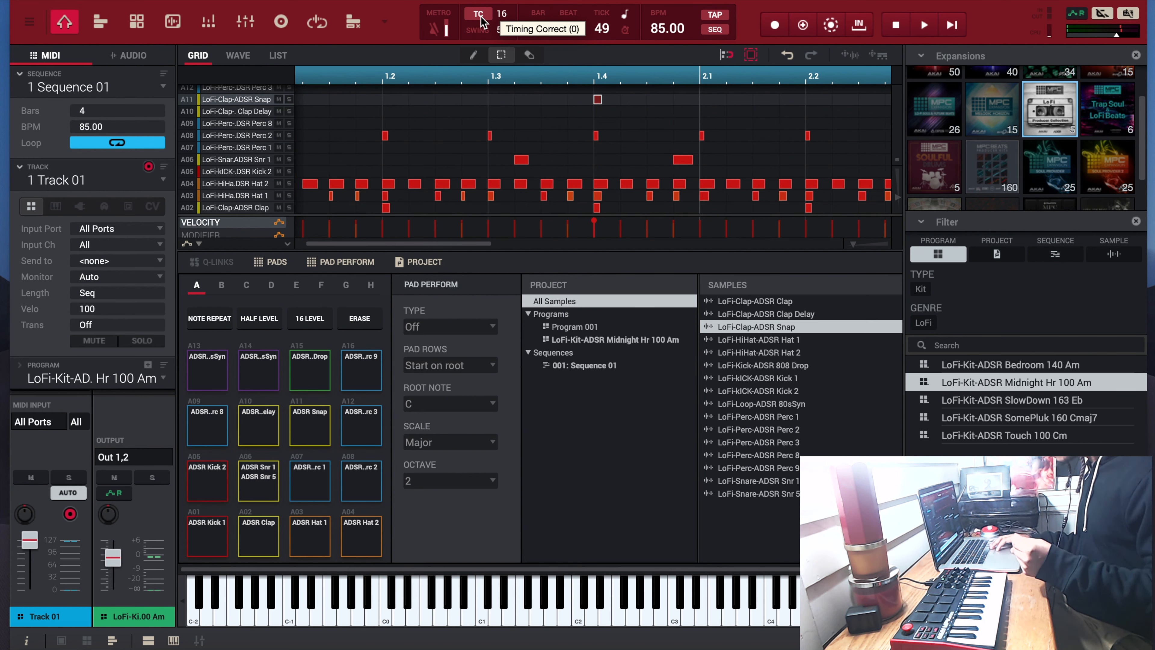
pyautogui.click(481, 19)
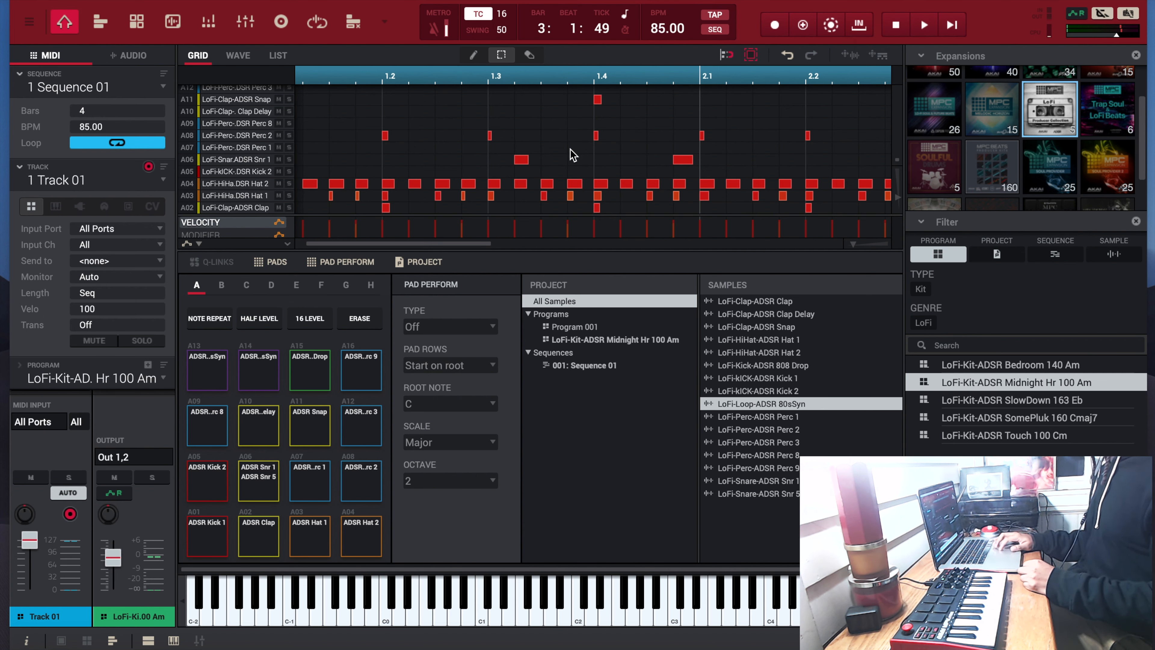
pyautogui.scroll(1, 609, 152)
pyautogui.hscroll(-1, 600, 173)
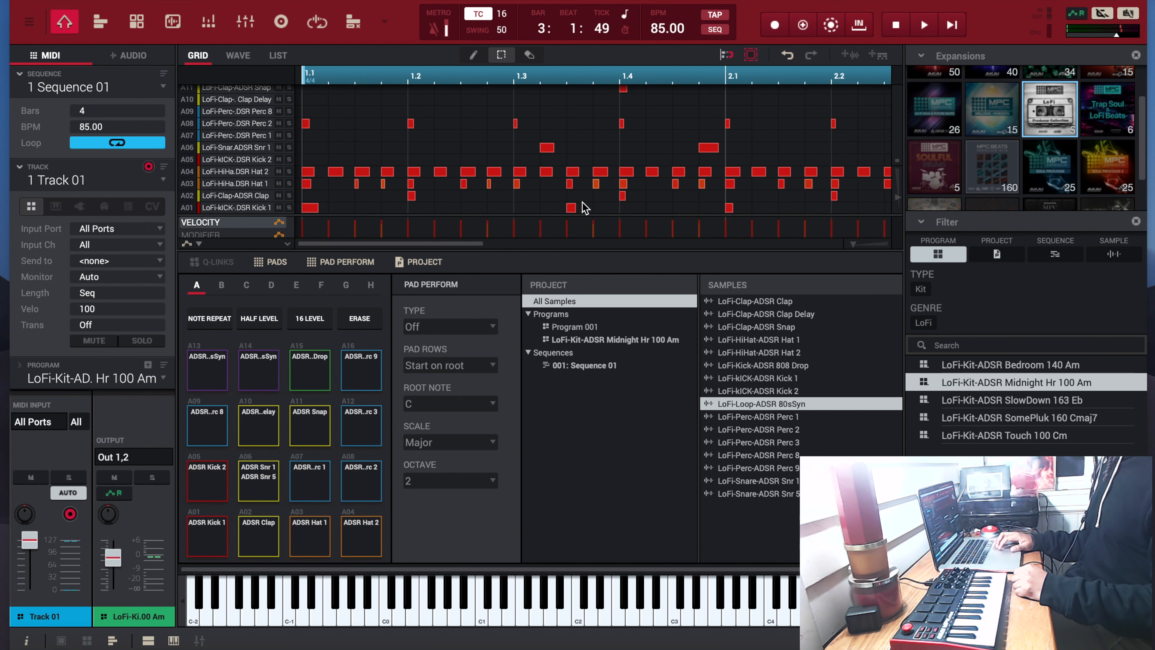
# - Examine the recorded pad patterns across Track 01's grid and play Sequence 01 from the start
pyautogui.scroll(4, 586, 207)
pyautogui.scroll(-2, 585, 208)
pyautogui.hscroll(1, 585, 208)
pyautogui.scroll(-2, 585, 208)
pyautogui.hscroll(-1, 586, 208)
pyautogui.scroll(-4, 584, 207)
pyautogui.scroll(9, 584, 208)
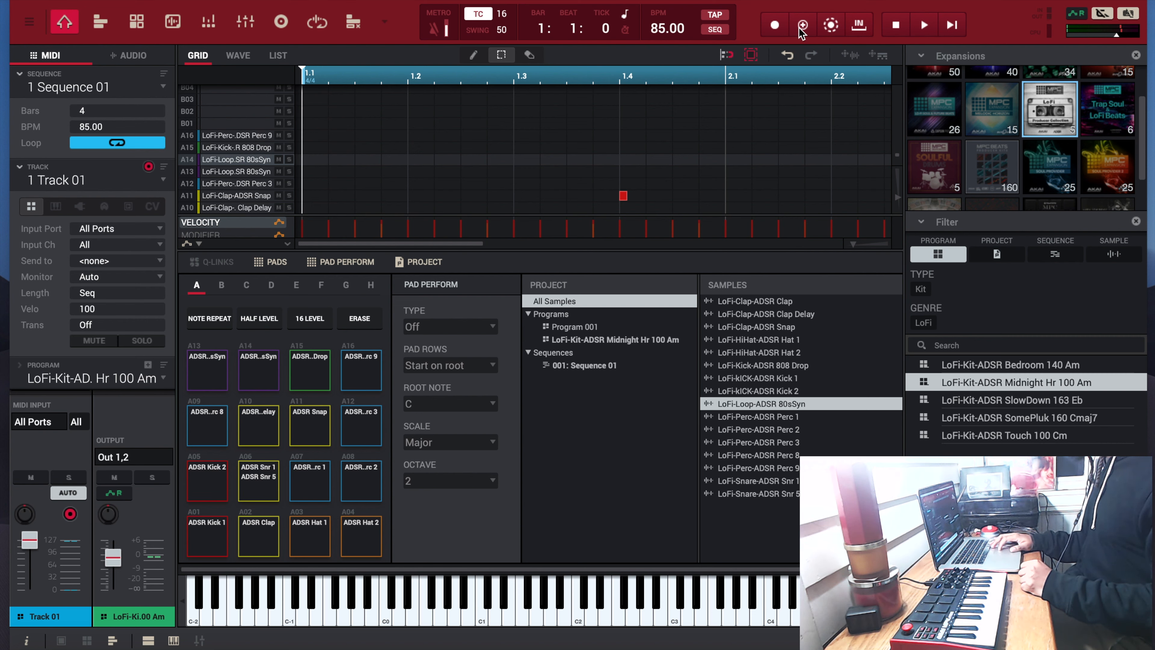
pyautogui.click(930, 26)
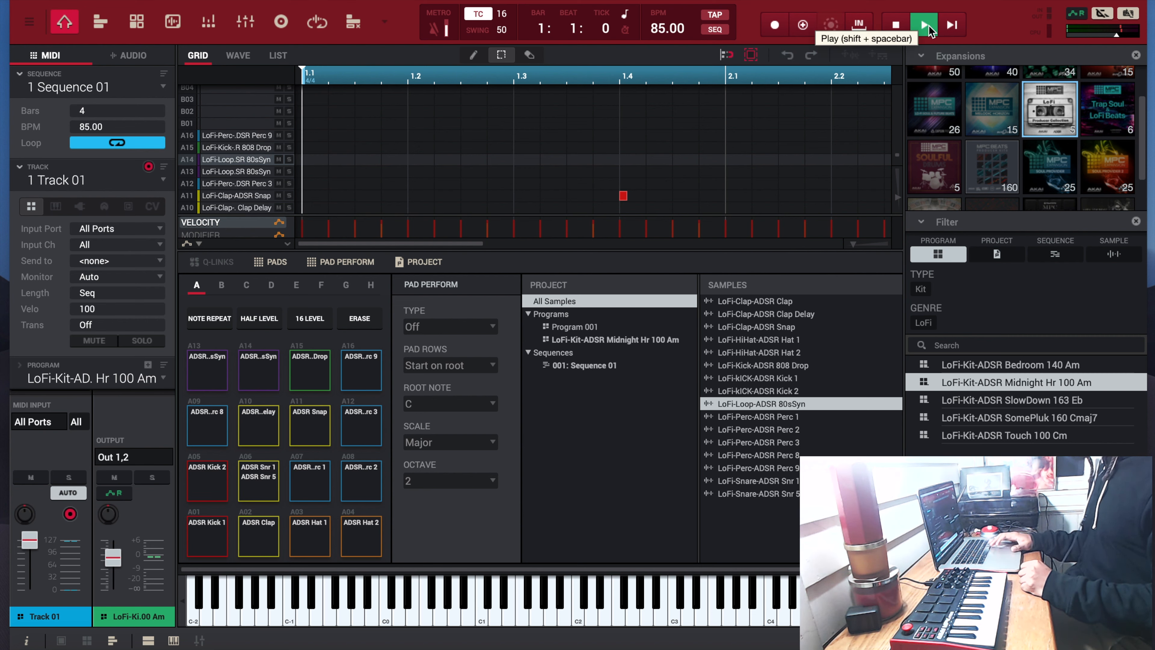
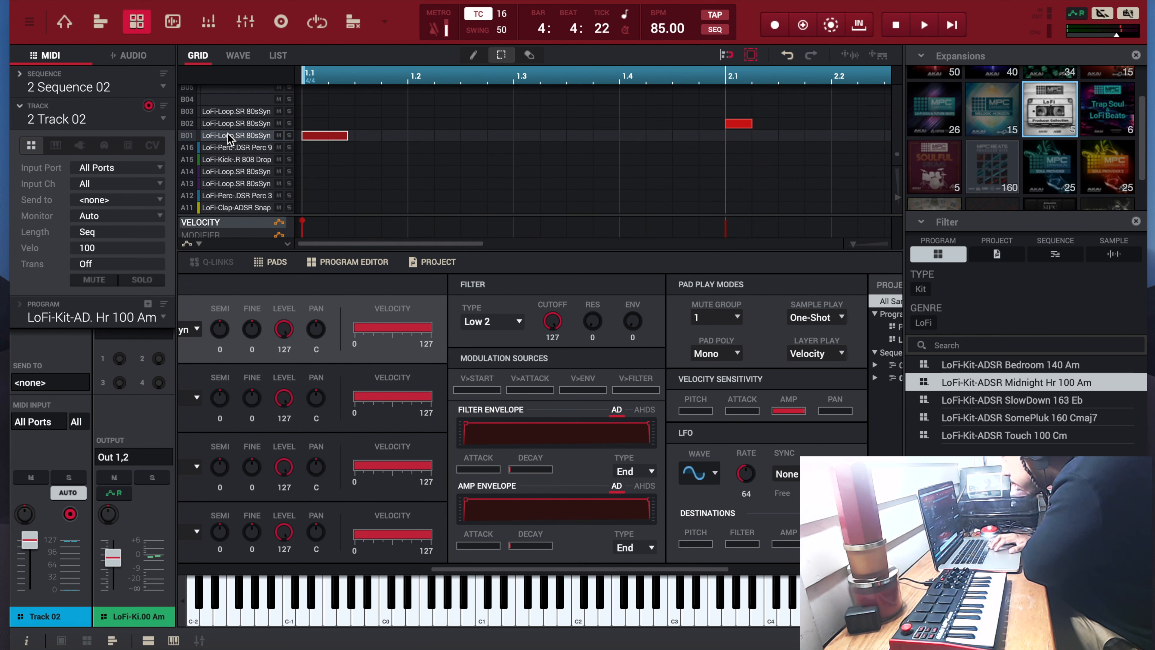
# - Open Song mode and add Sequence 02 to the song as the step after Sequence 01
pyautogui.click(228, 127)
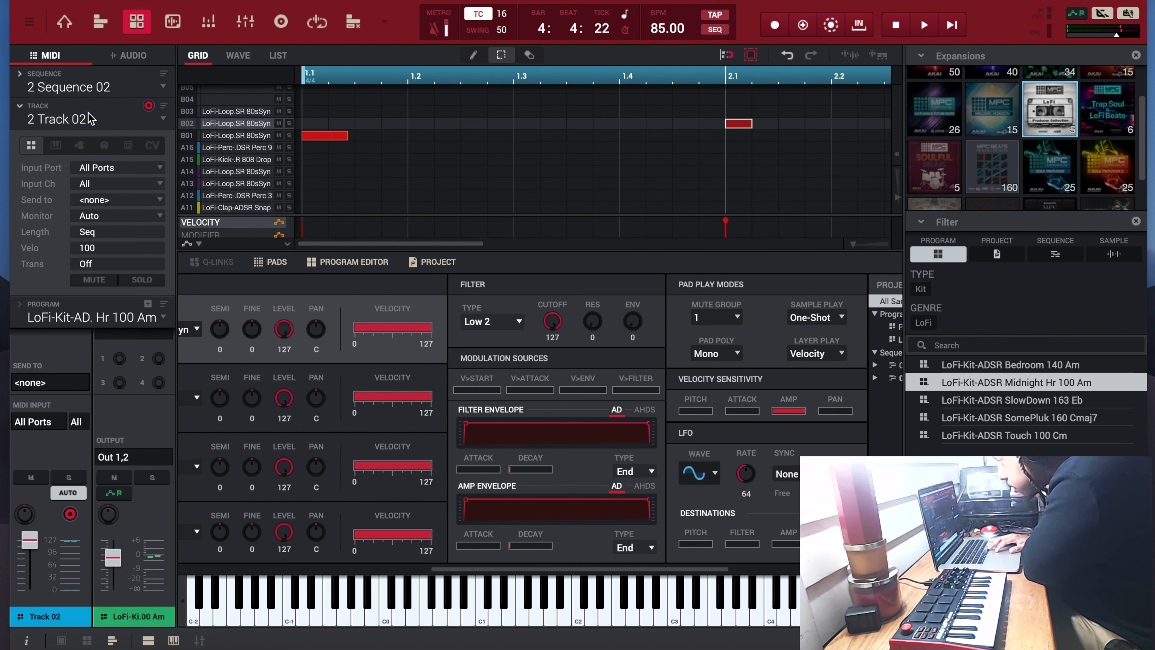
pyautogui.click(385, 22)
pyautogui.click(411, 77)
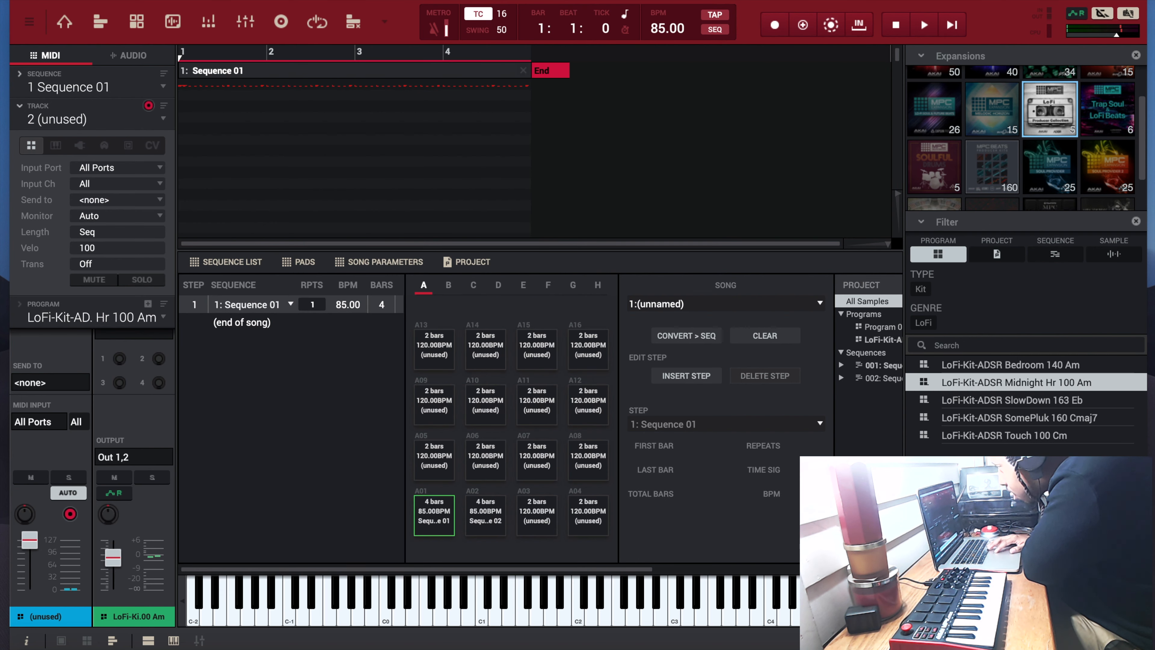
pyautogui.click(485, 515)
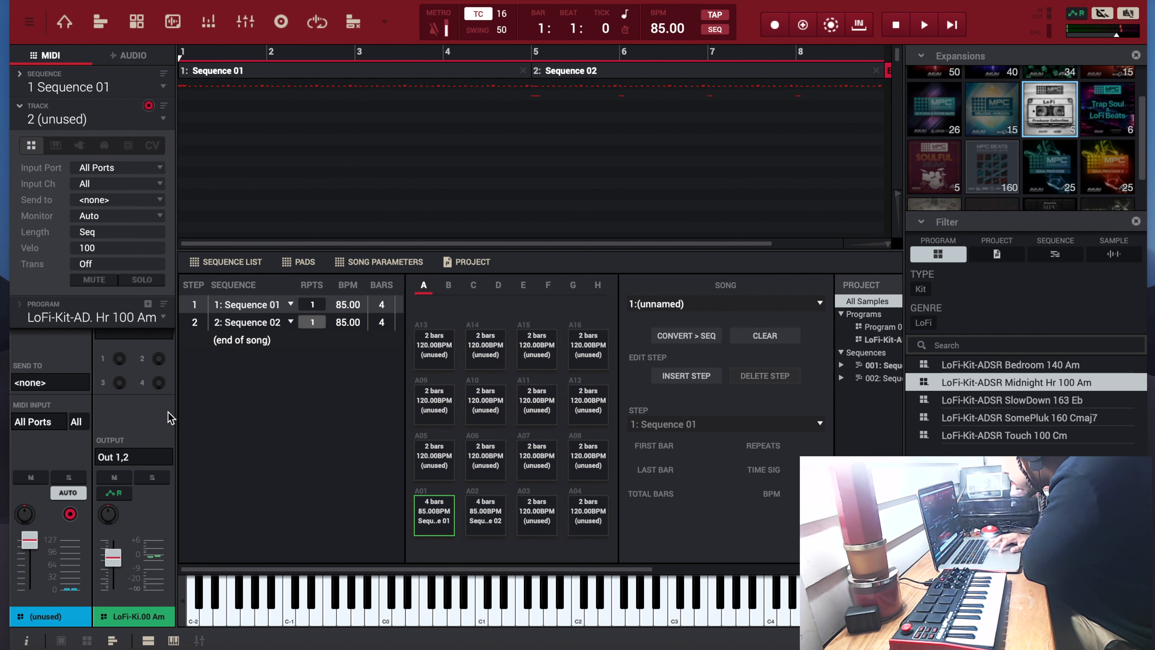
# - Play the song arrangement from the beginning to audition it, and stop playback
pyautogui.press('space')
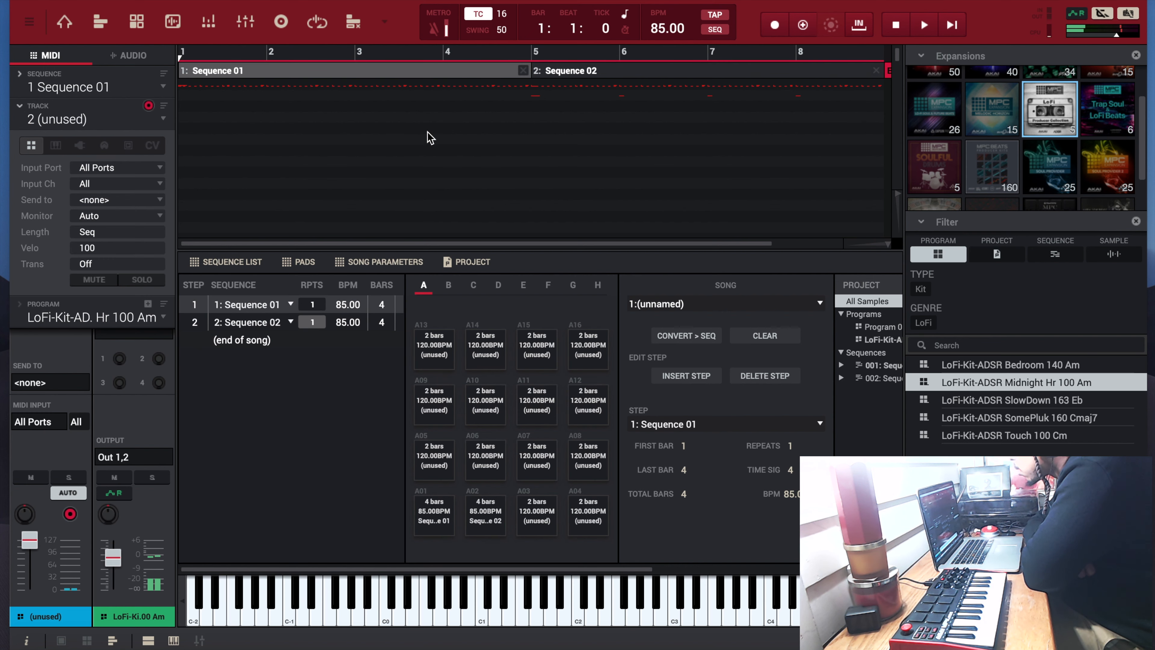
pyautogui.press('space')
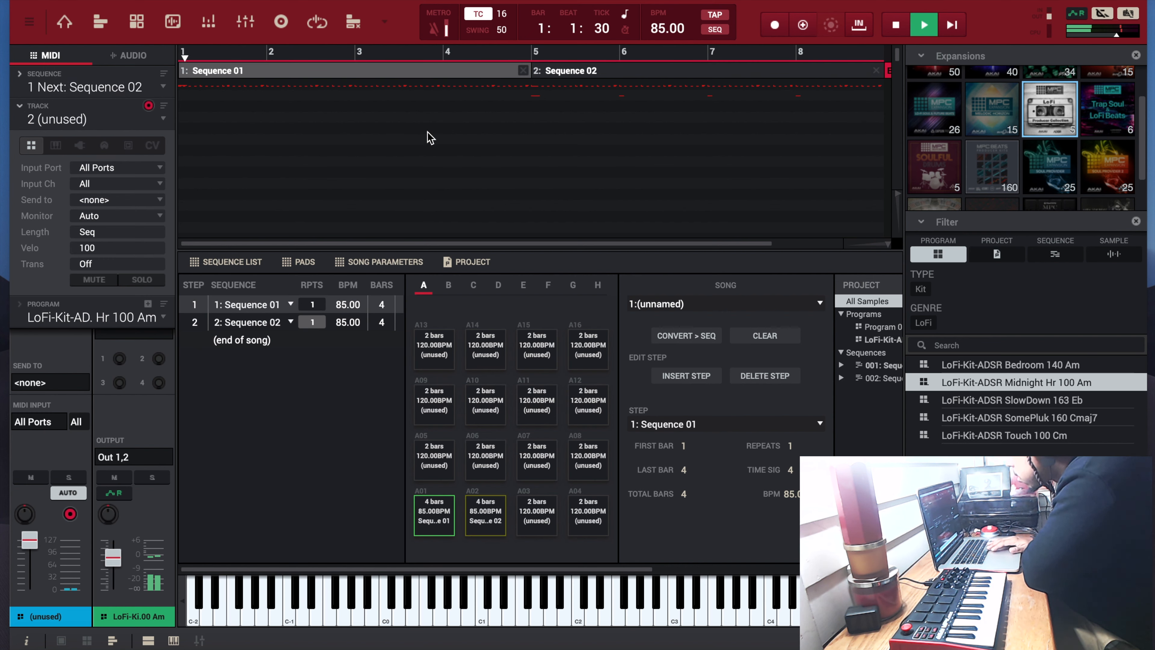
pyautogui.press('space')
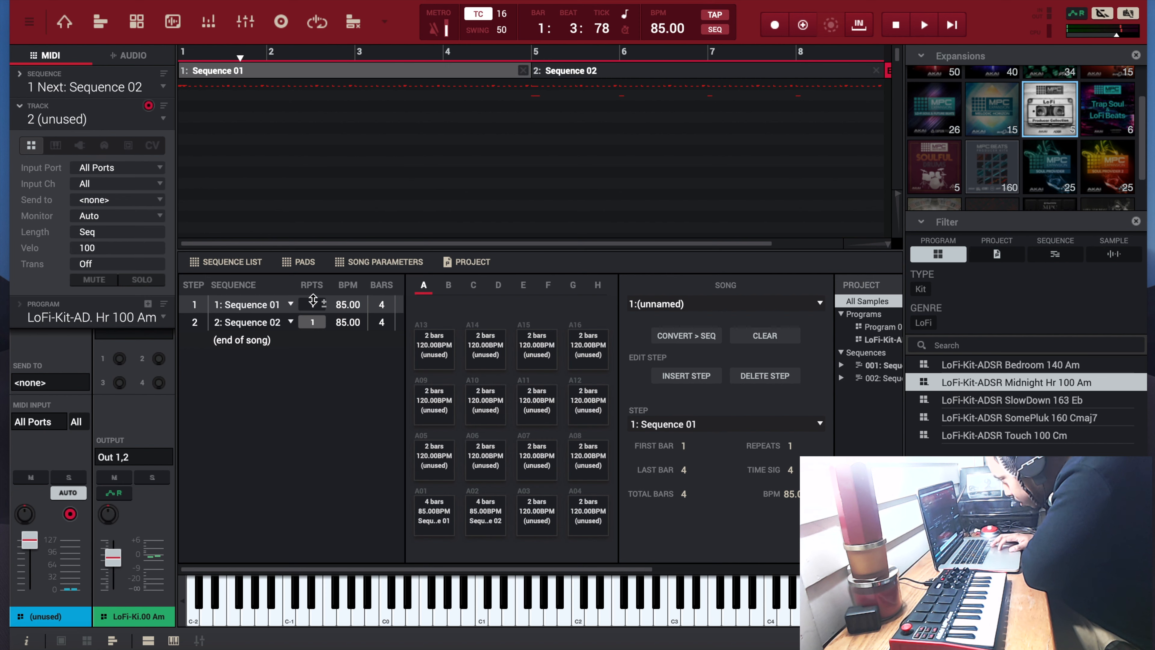
# - Set the repeats of both song steps, Sequence 01 and Sequence 02, to 2
pyautogui.moveTo(315, 303); pyautogui.dragTo(314, 288)
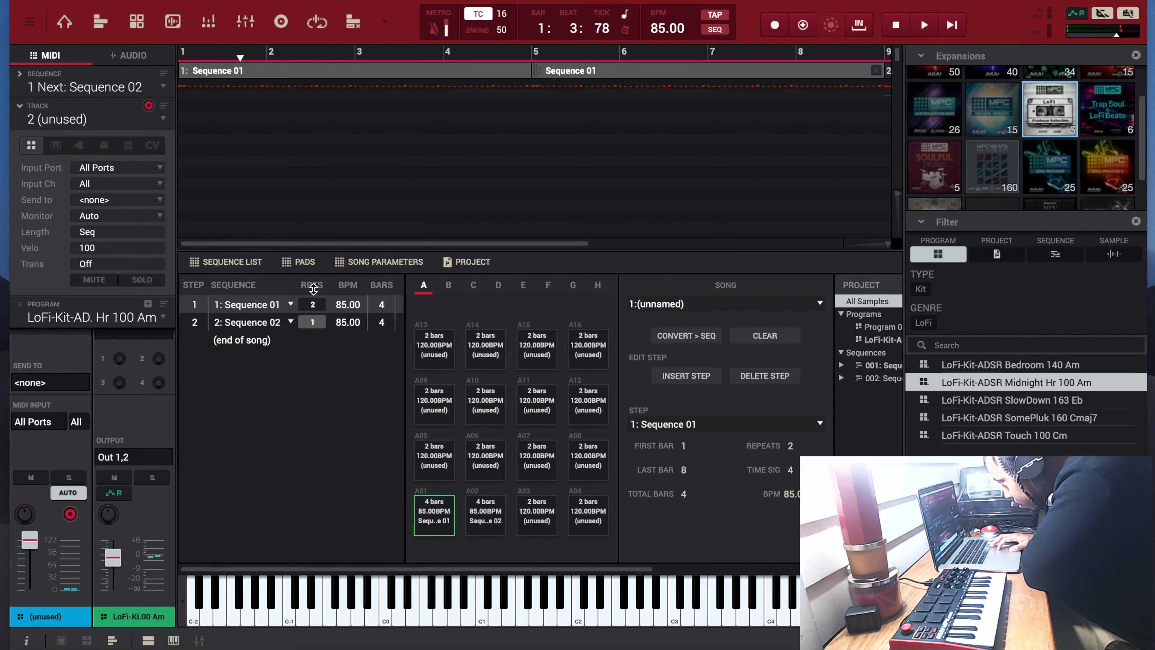
pyautogui.click(314, 323)
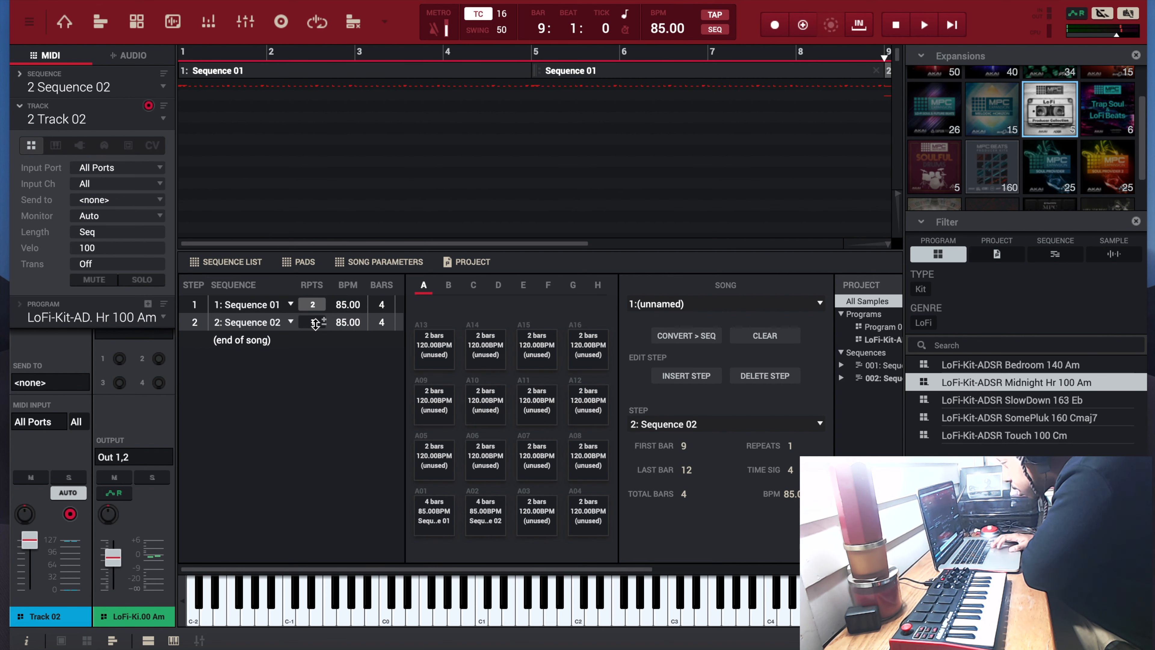
pyautogui.moveTo(315, 322); pyautogui.dragTo(320, 310)
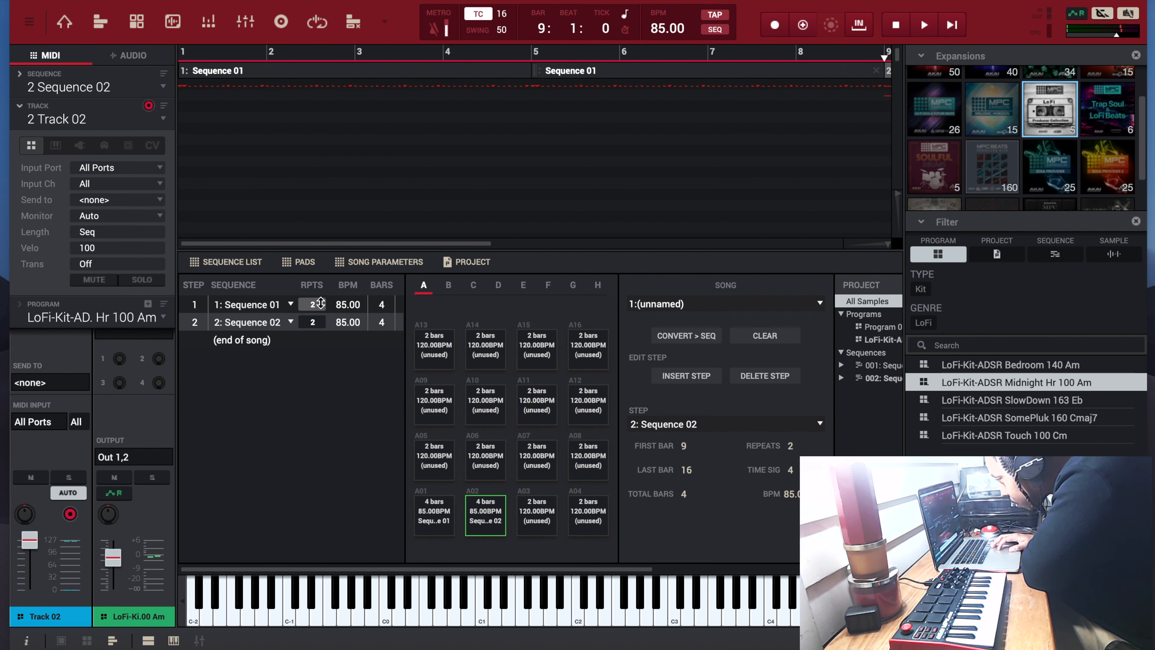
pyautogui.moveTo(322, 295); pyautogui.dragTo(328, 275)
pyautogui.click(776, 374)
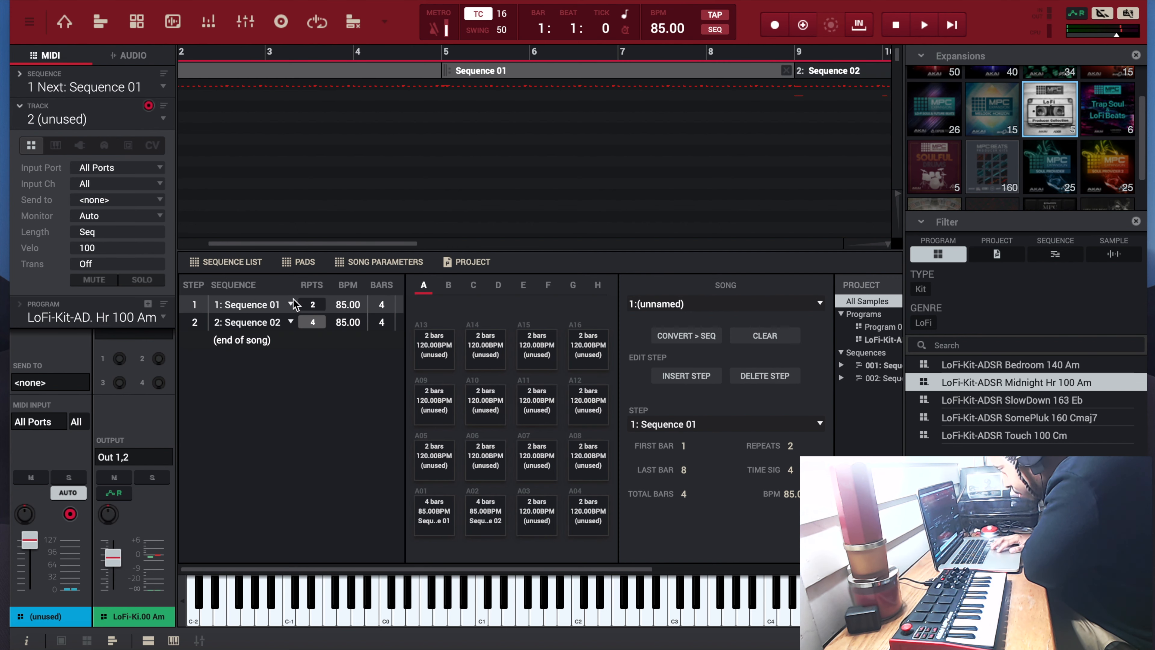
pyautogui.click(314, 323)
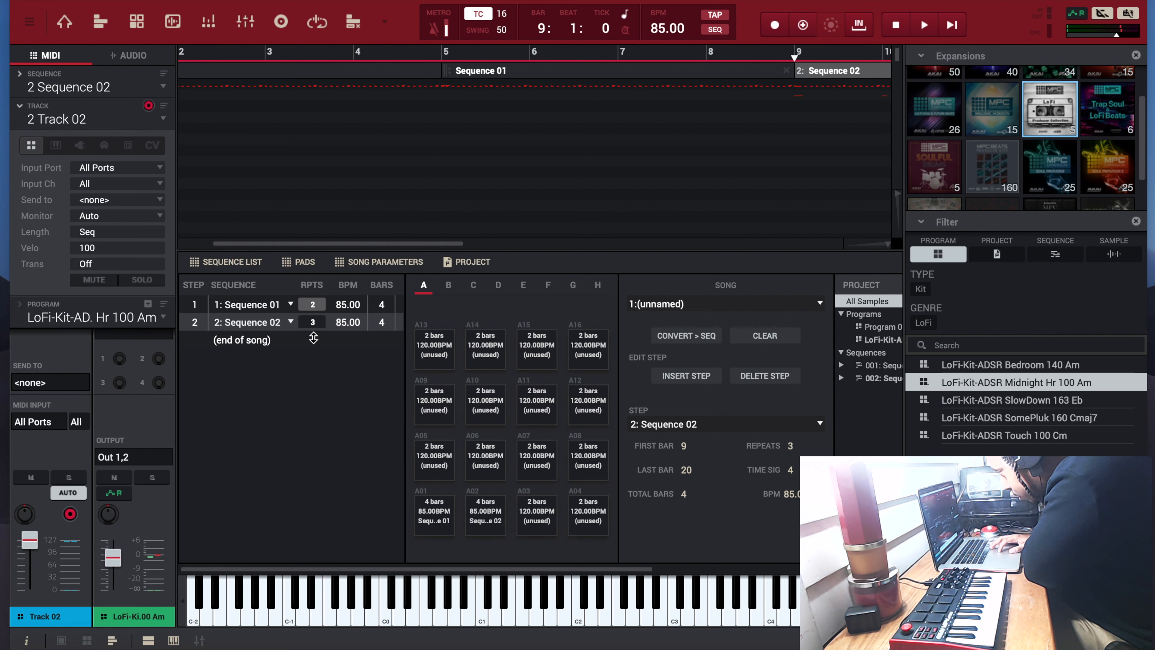
pyautogui.moveTo(316, 322); pyautogui.dragTo(324, 364)
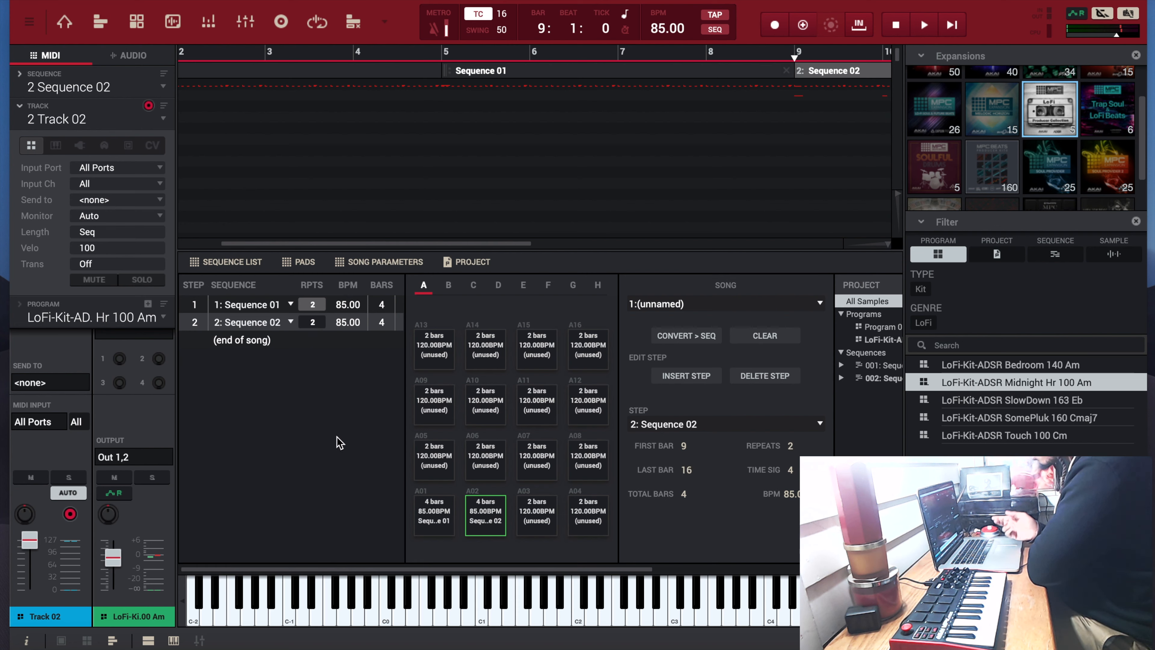
# - Convert the song to unused sequence 3 with muted tracks included, and select that sequence in Main mode
pyautogui.click(694, 335)
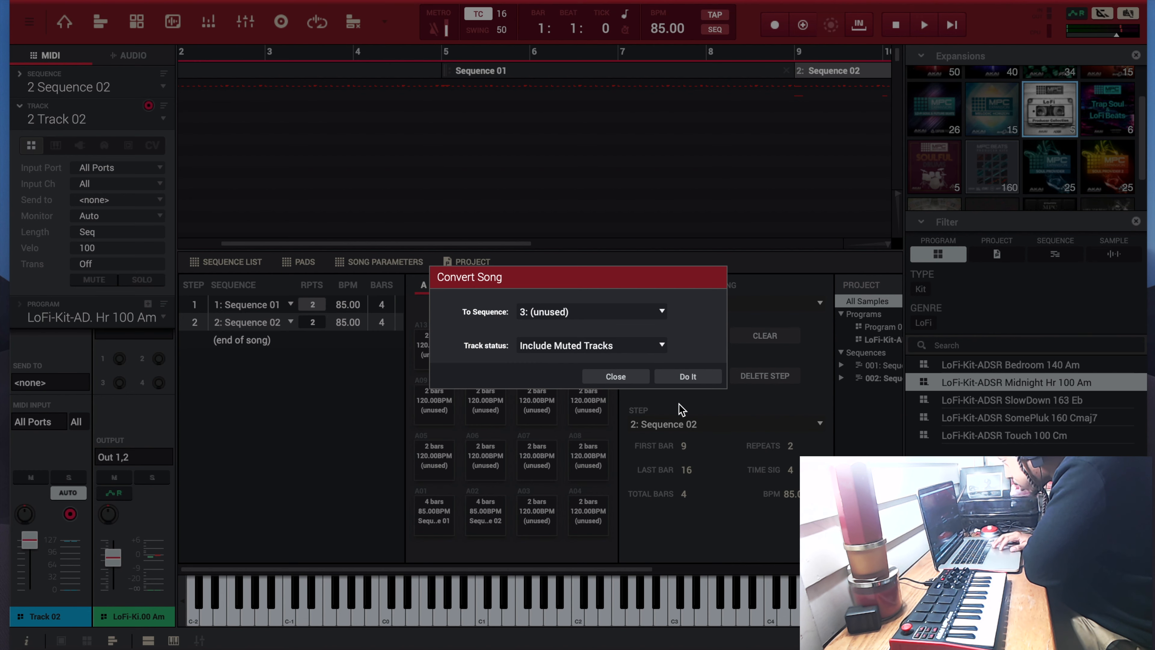
pyautogui.click(687, 377)
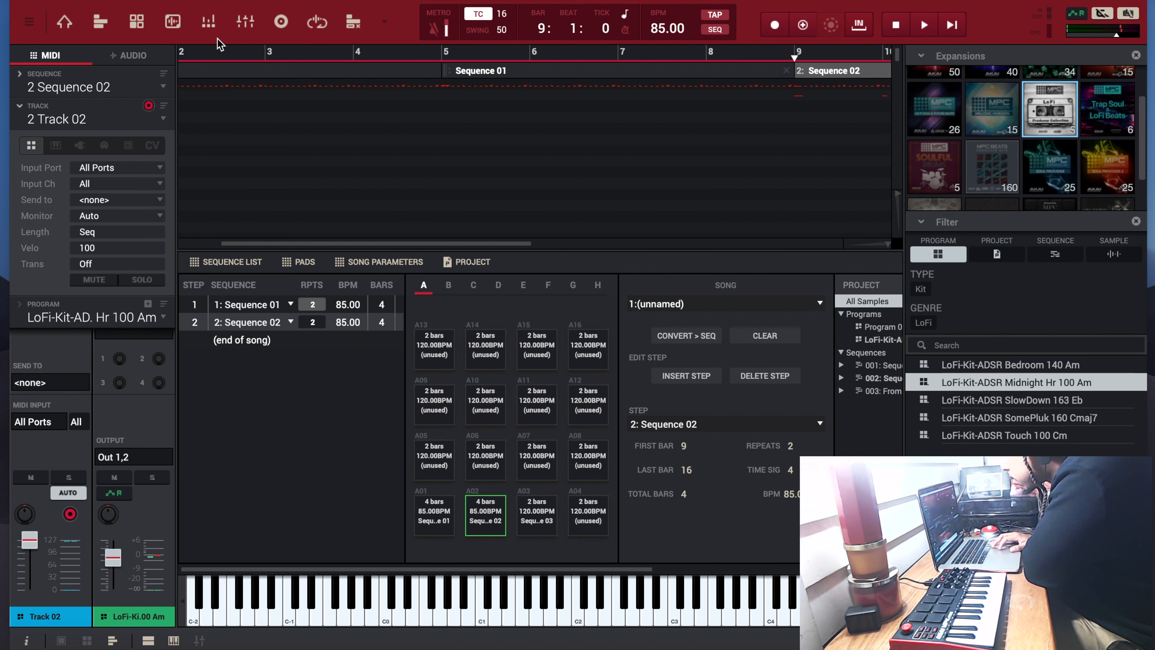
pyautogui.click(68, 19)
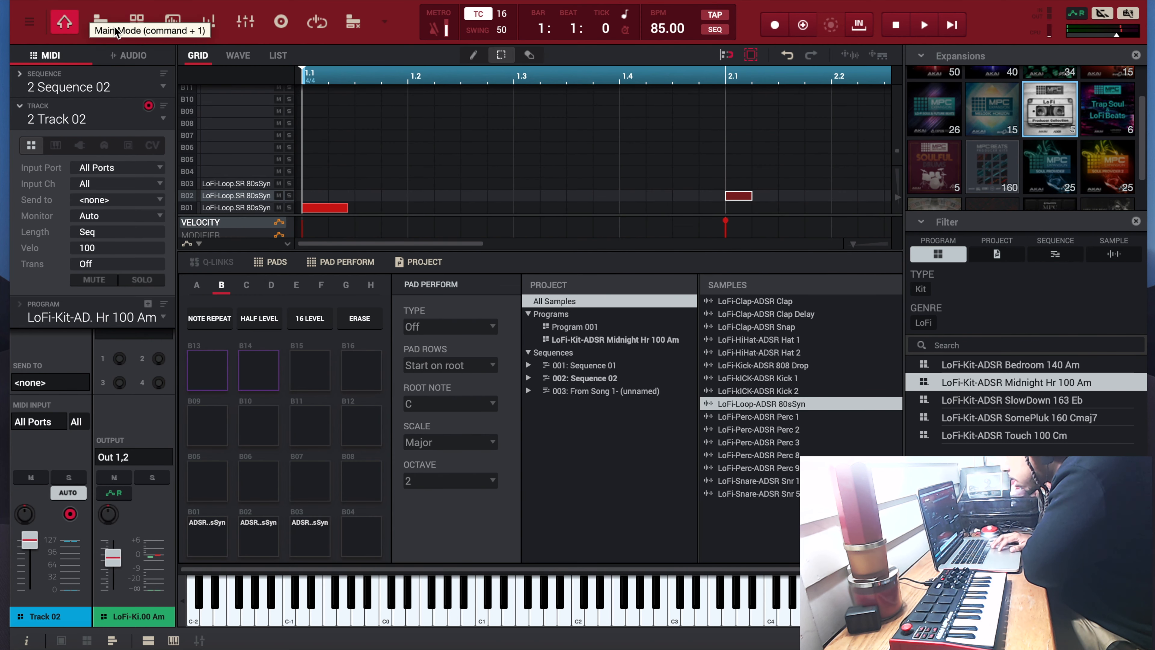
pyautogui.click(164, 119)
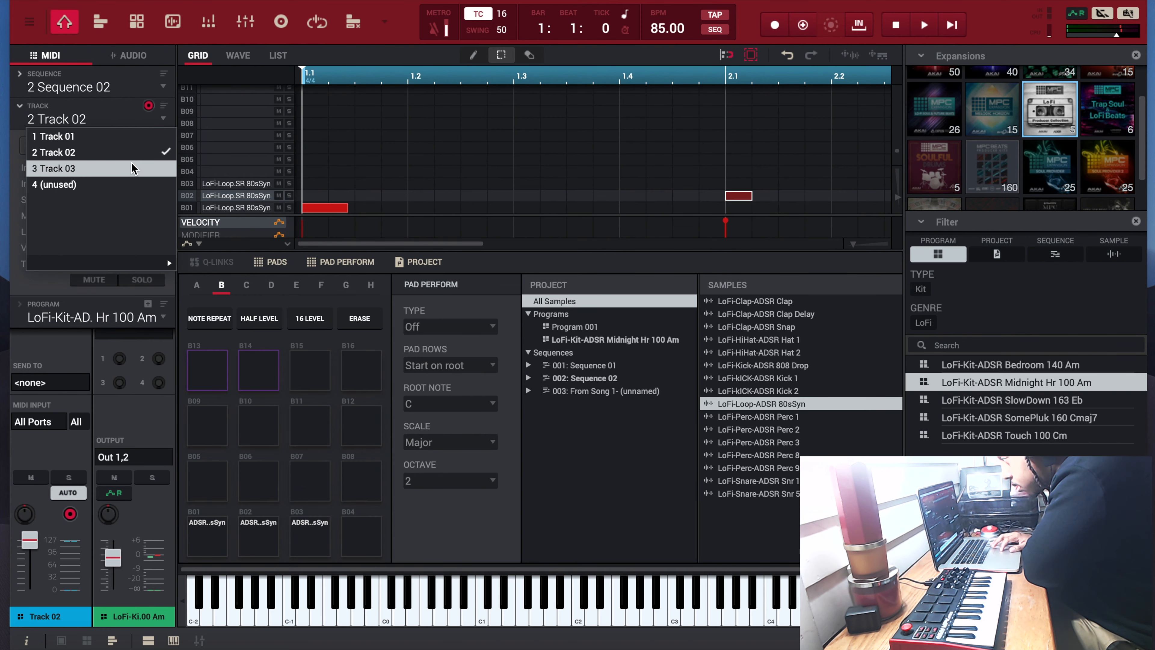
pyautogui.click(165, 87)
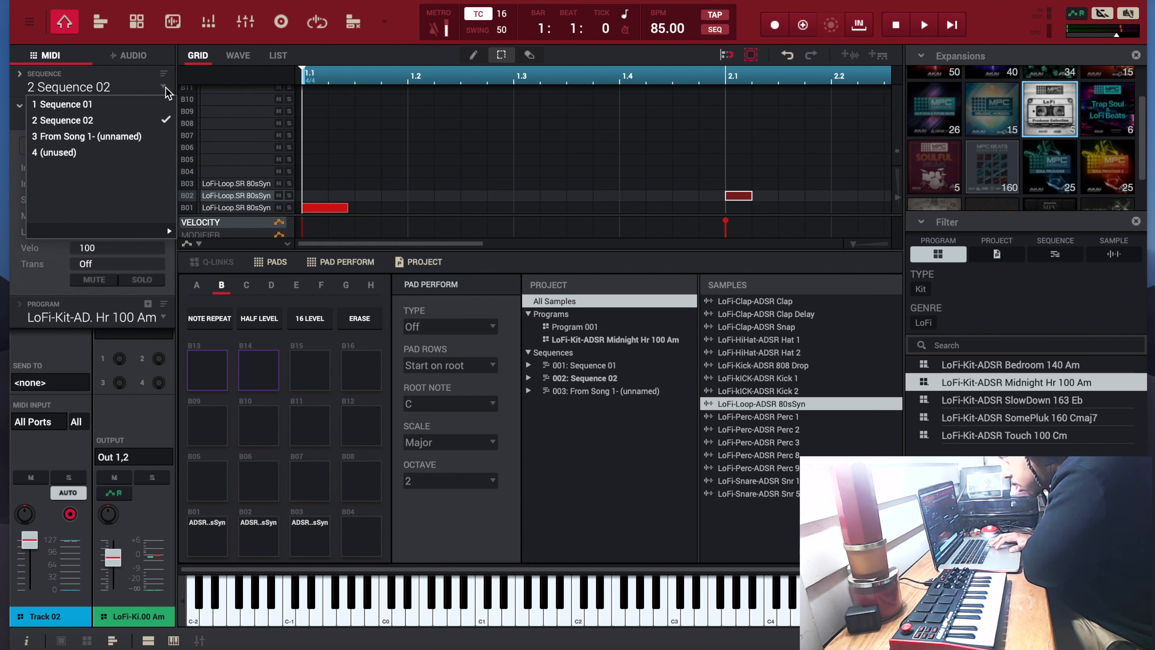
pyautogui.click(166, 91)
pyautogui.click(166, 89)
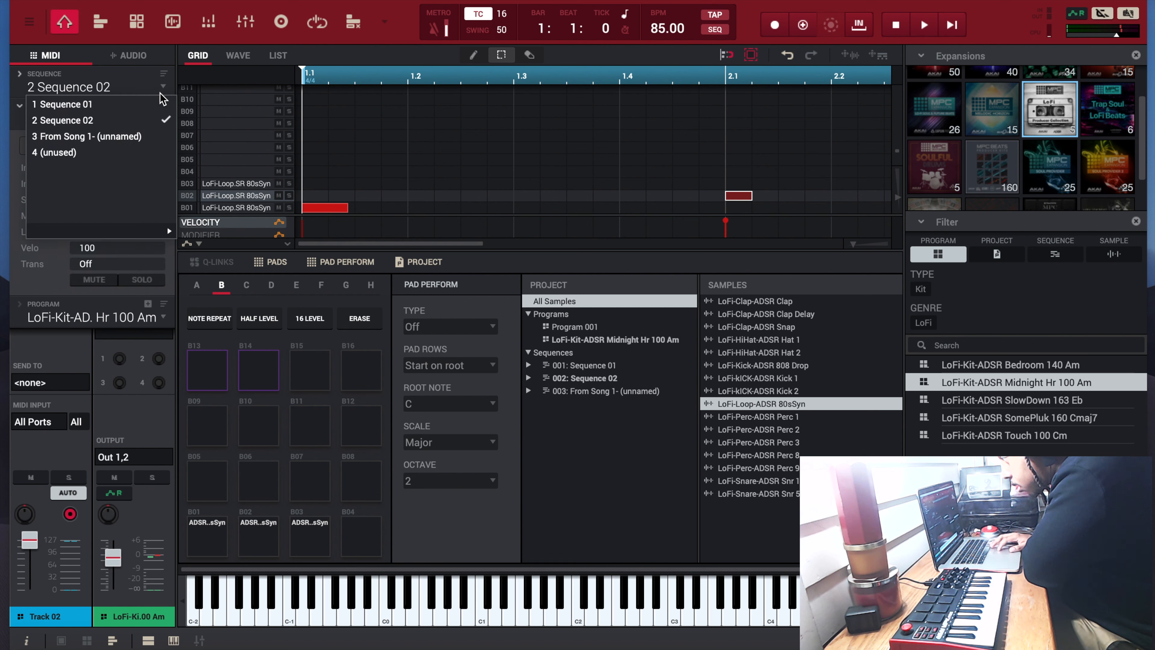
pyautogui.click(131, 140)
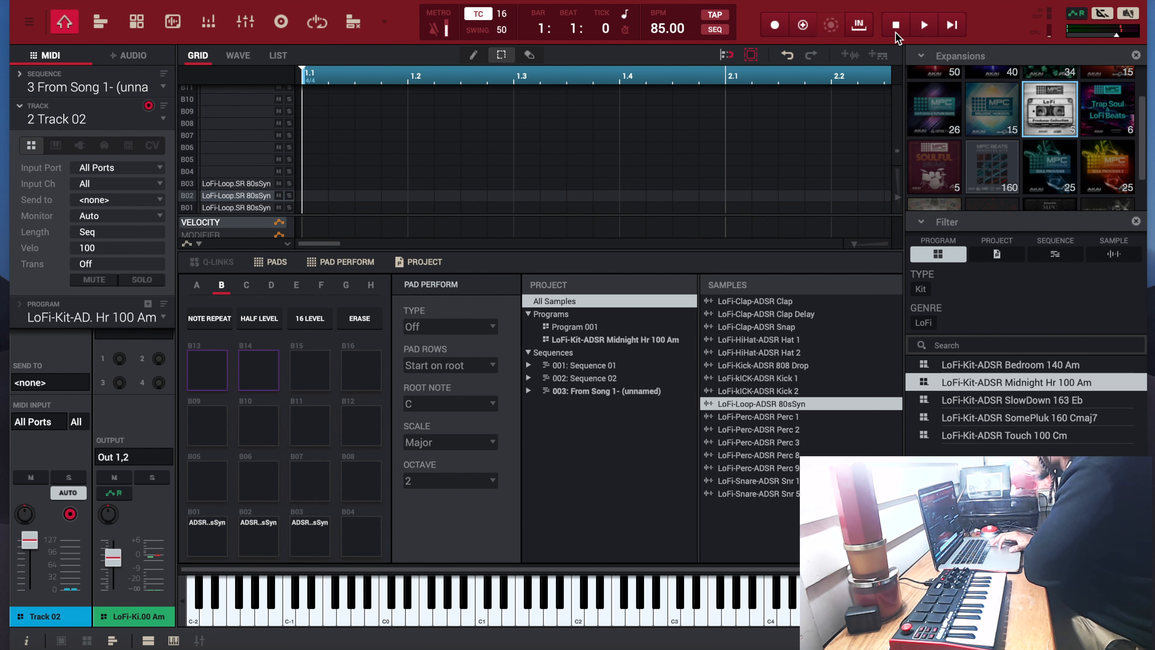
# - Play the converted song sequence, stop it, and look through Track 02's pad rows in the grid
pyautogui.click(925, 26)
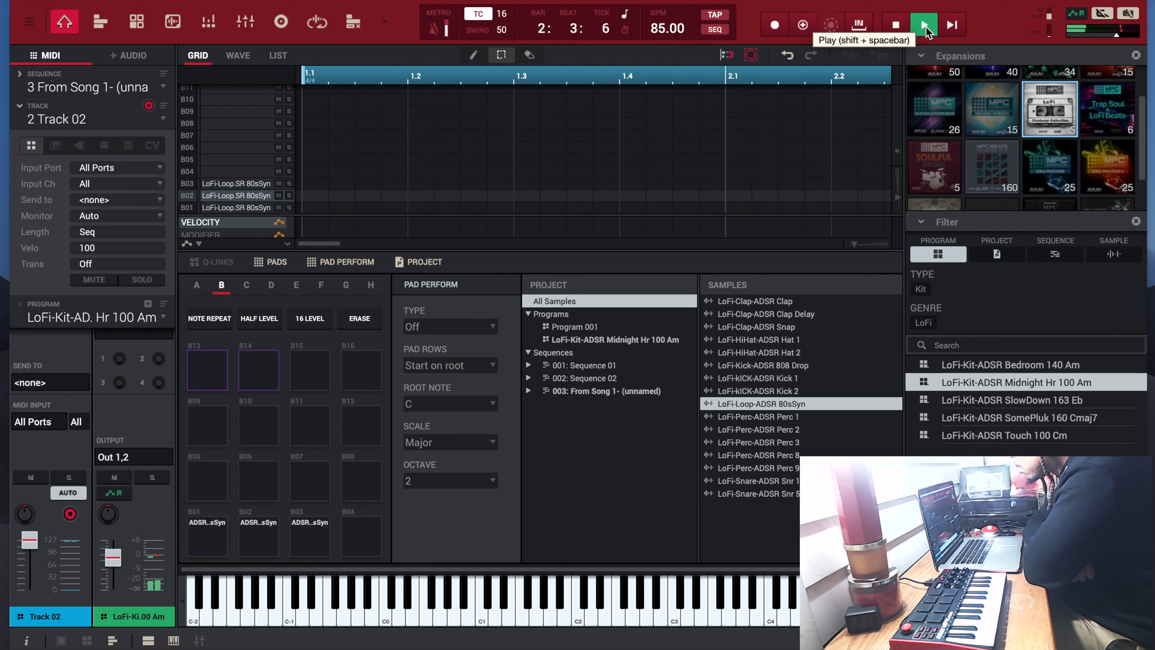
pyautogui.click(897, 28)
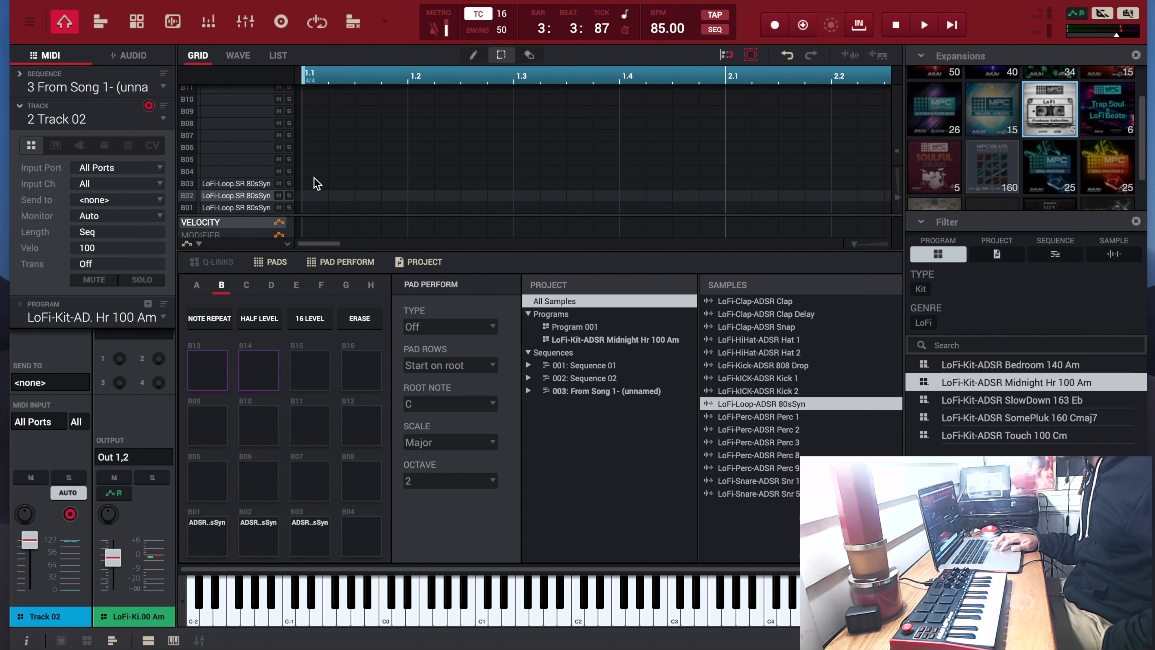
pyautogui.scroll(-5, 260, 175)
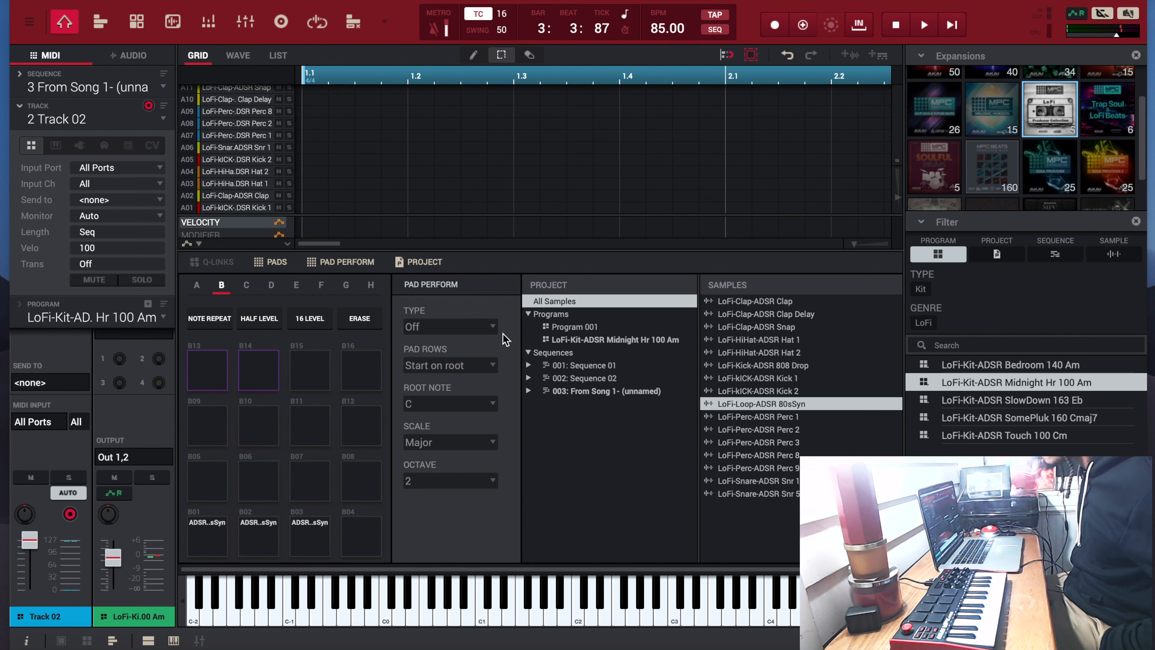
pyautogui.scroll(10, 225, 158)
pyautogui.scroll(-6, 225, 160)
# - Make unused track 4 a plugin track and load Bassline from the MPC Plugins into its program
pyautogui.click(163, 118)
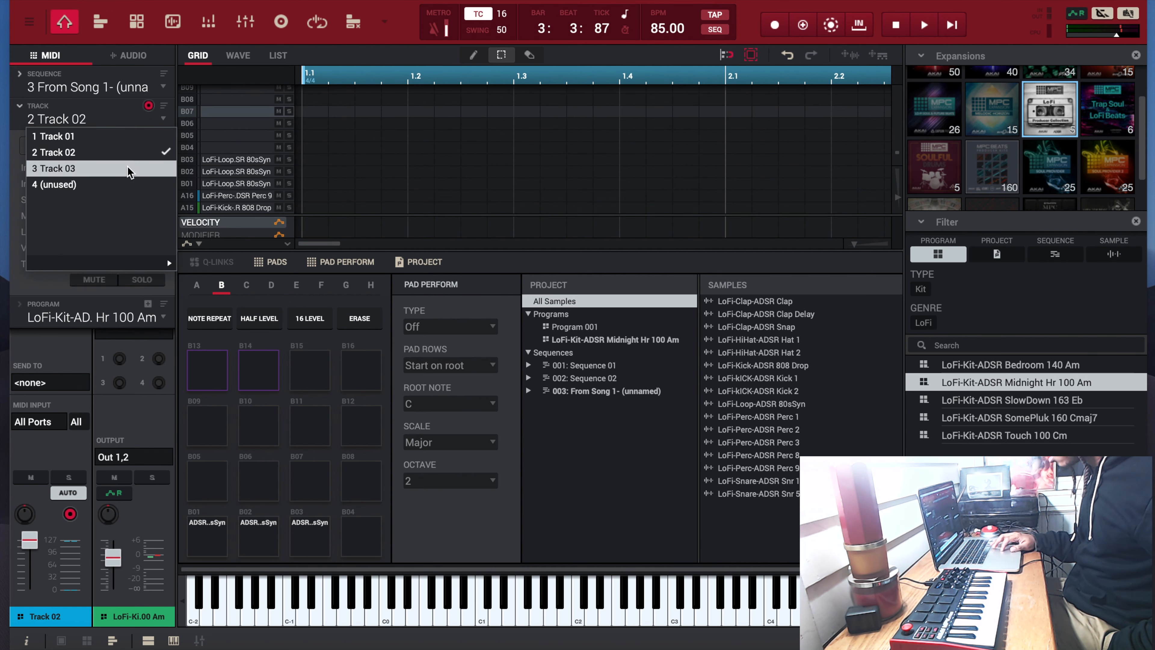
pyautogui.click(119, 184)
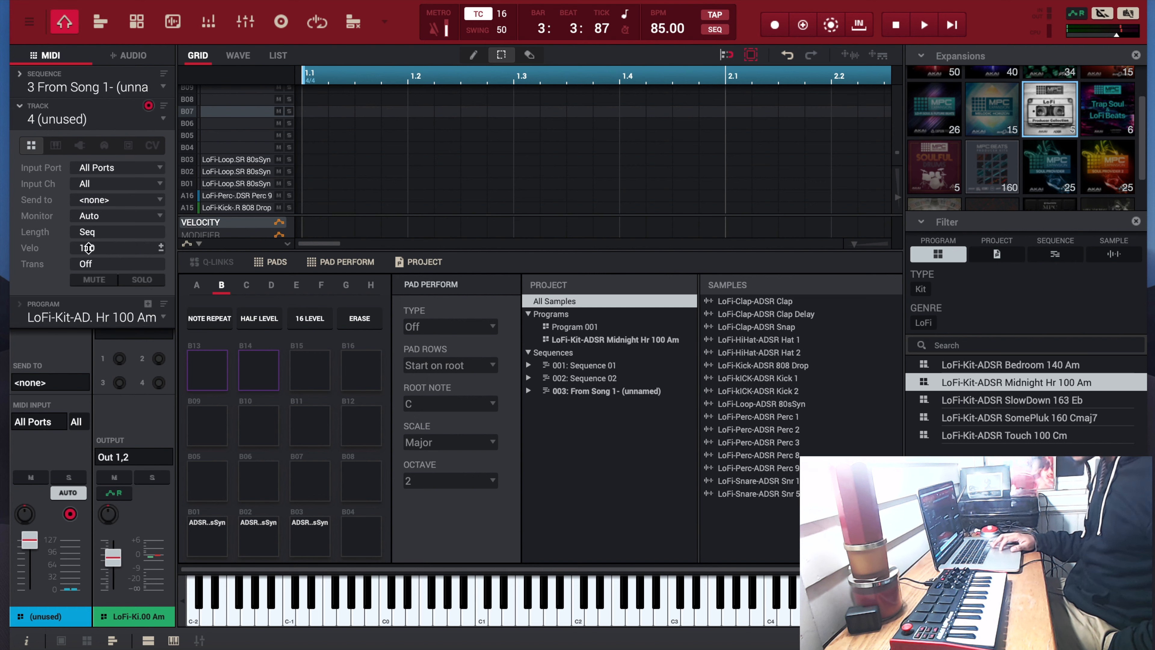
pyautogui.click(81, 146)
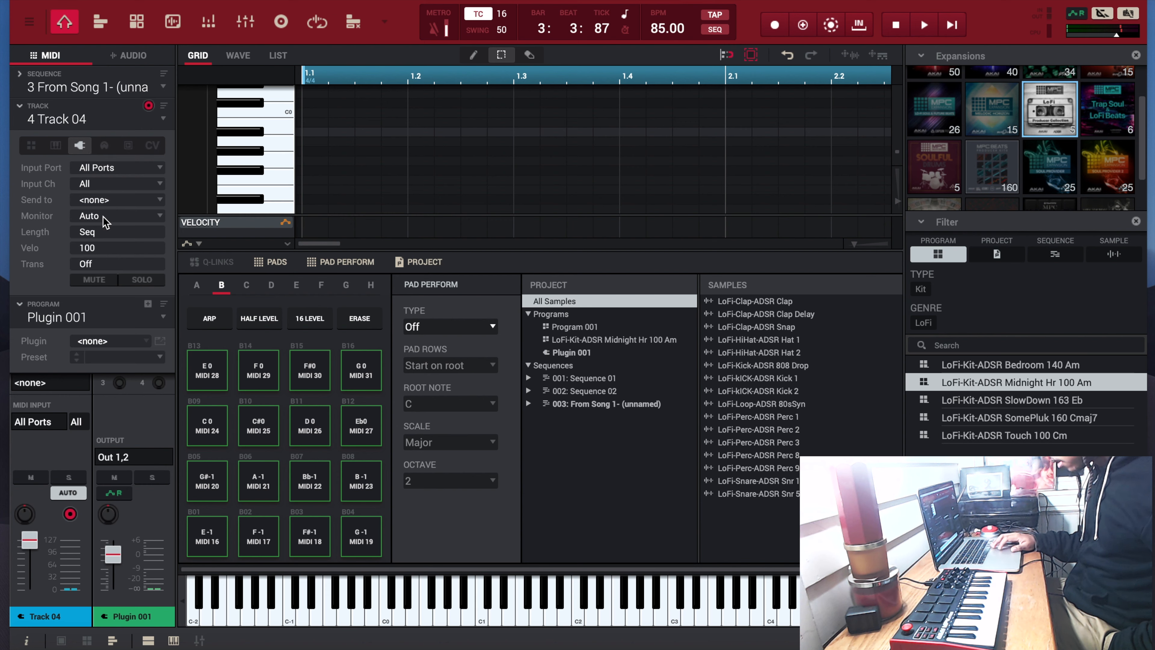
pyautogui.click(103, 342)
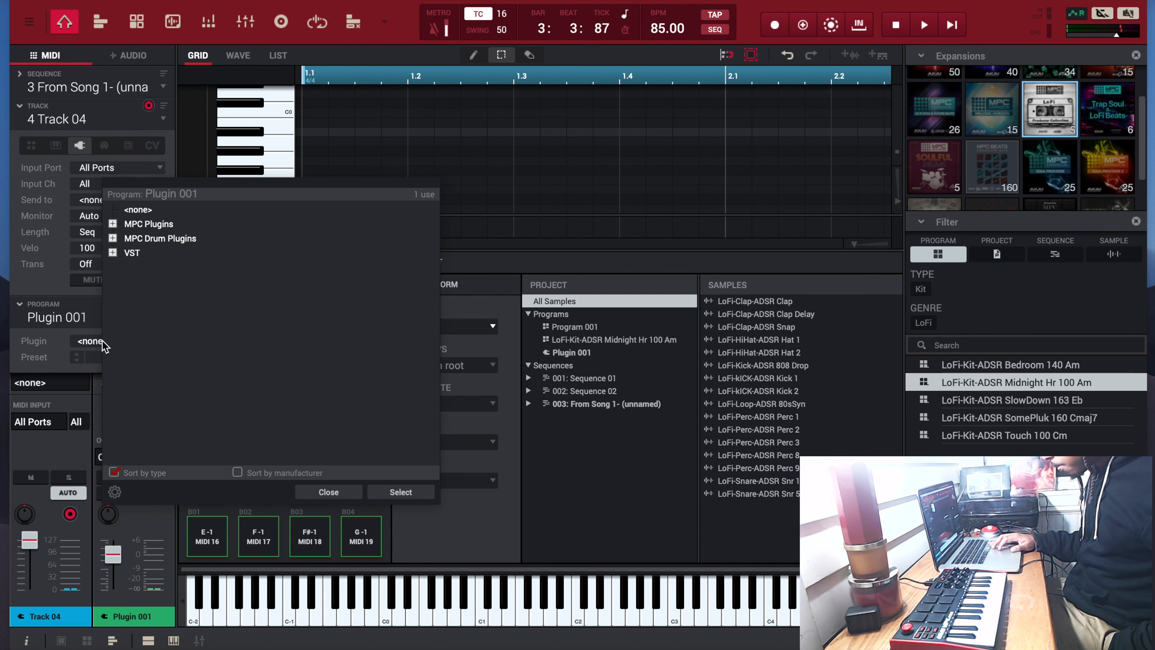
pyautogui.click(113, 225)
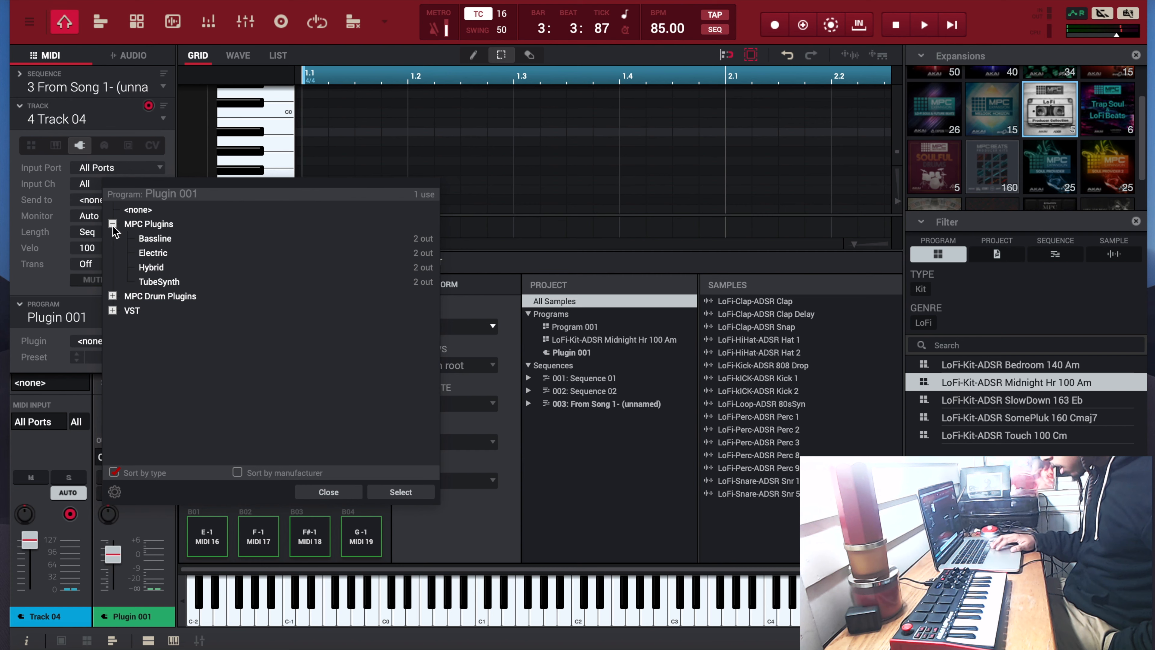
pyautogui.click(163, 239)
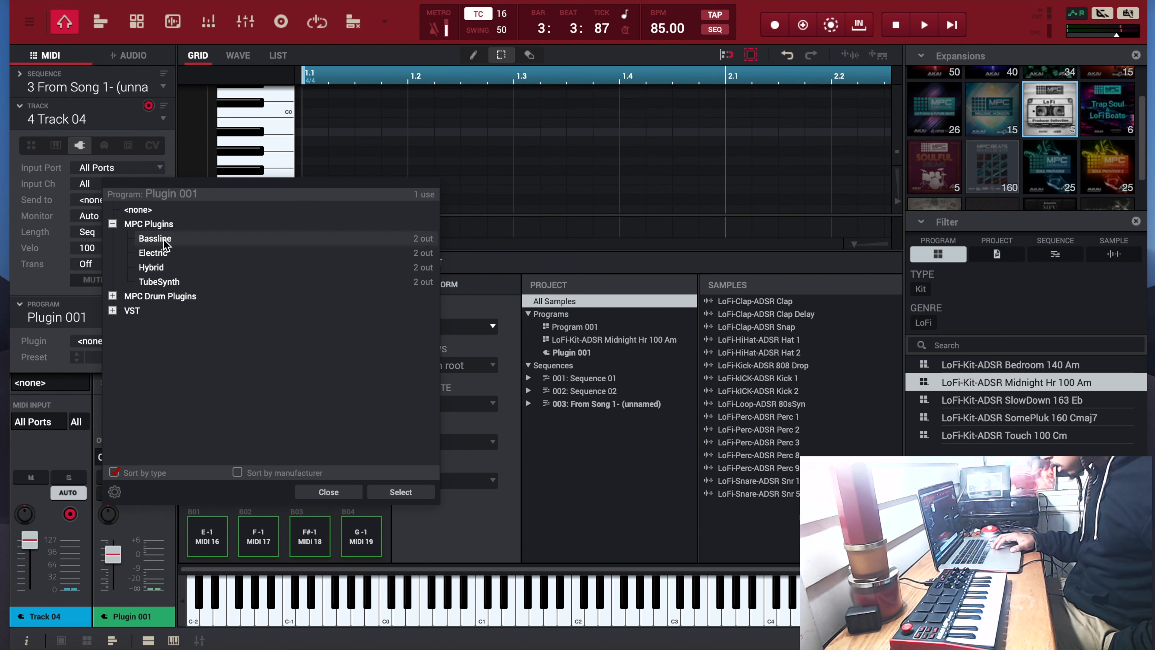
pyautogui.doubleClick(164, 239)
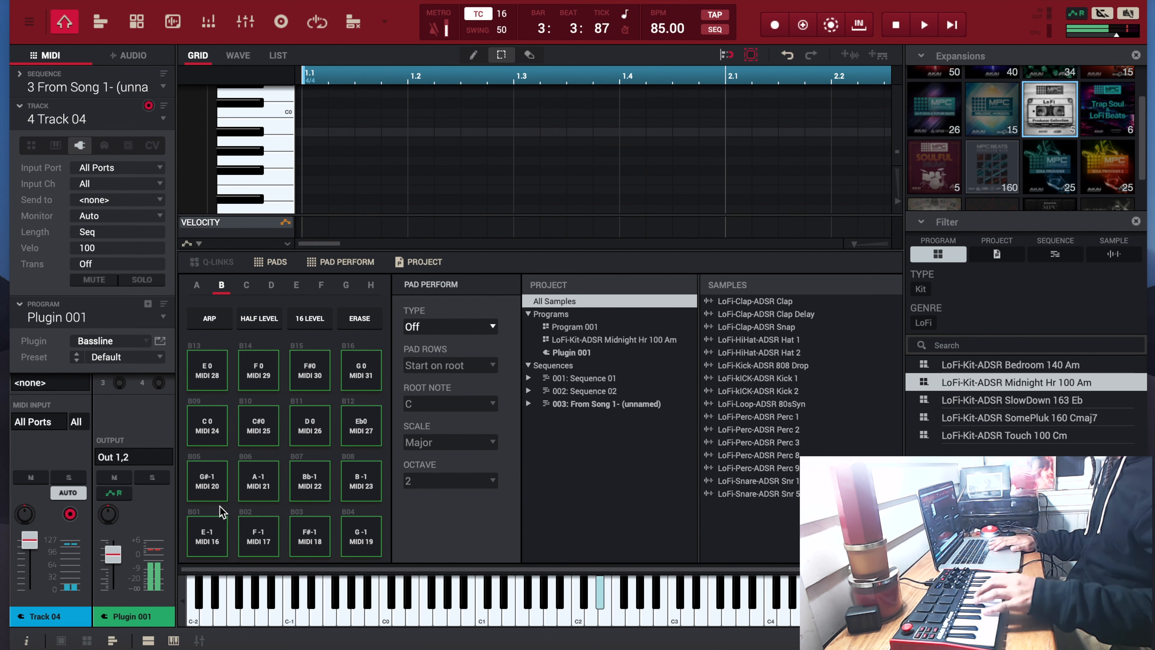
# - Overdub a Bassline part on Track 04 over the playing song sequence, with notes on 1.1, 2.1 and halfway to 2.2, and end recording
pyautogui.click(925, 26)
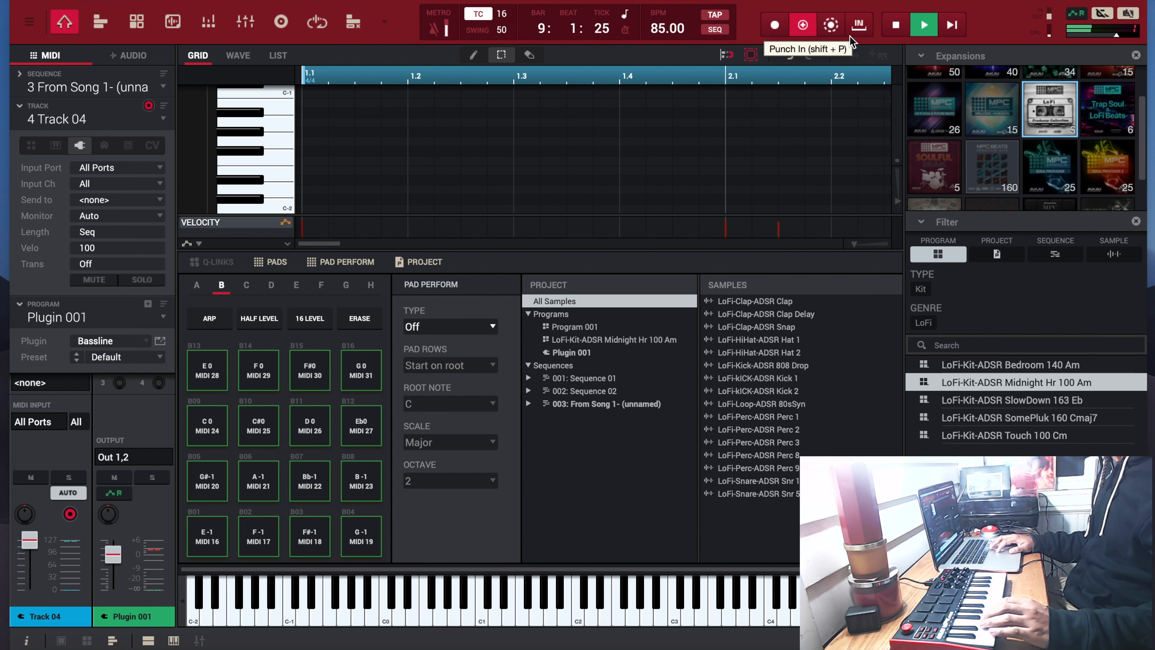
pyautogui.click(812, 30)
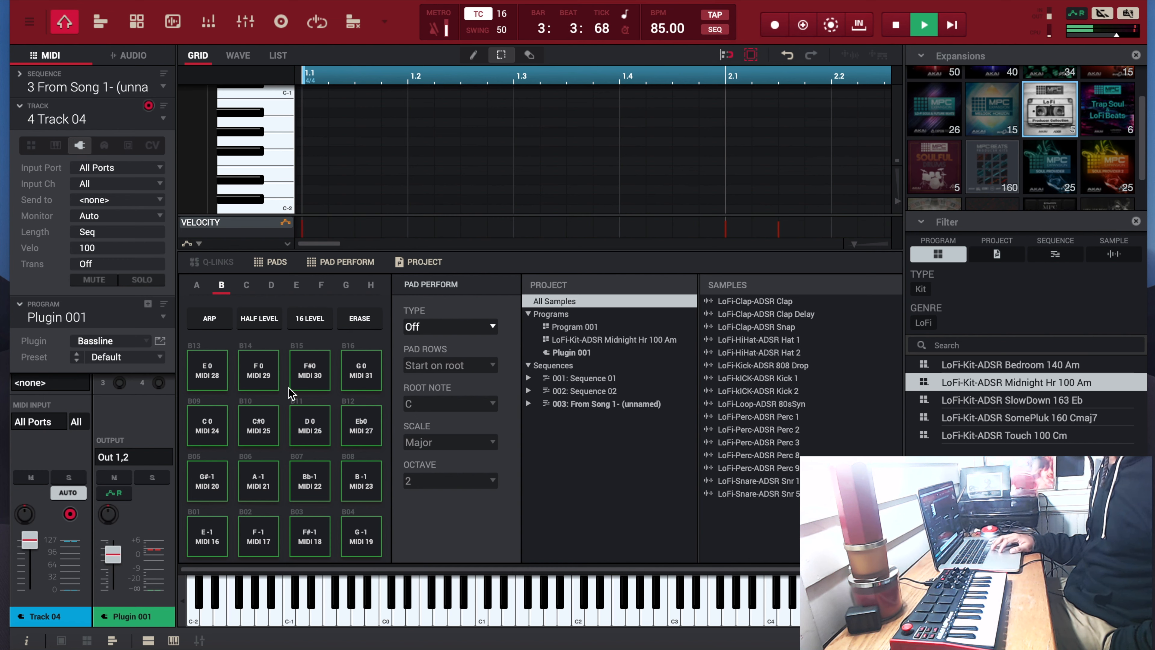
pyautogui.moveTo(111, 552)
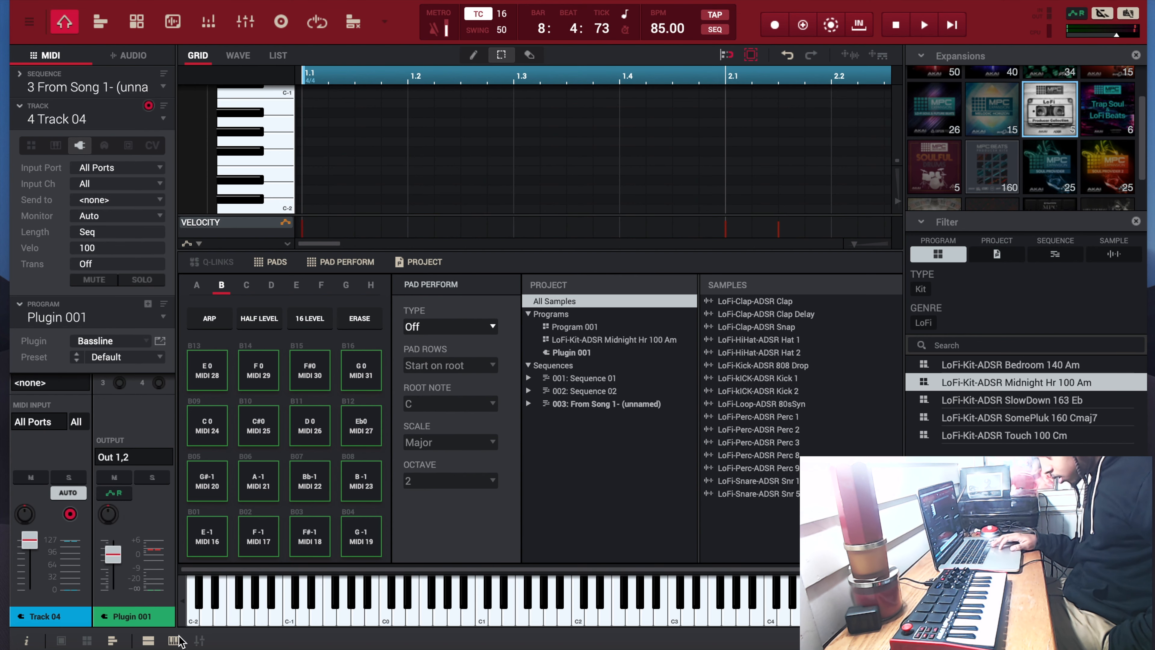
# - Lower the volume of the Bassline program Plugin 001 in the channel mixer while the sequence plays
pyautogui.click(199, 641)
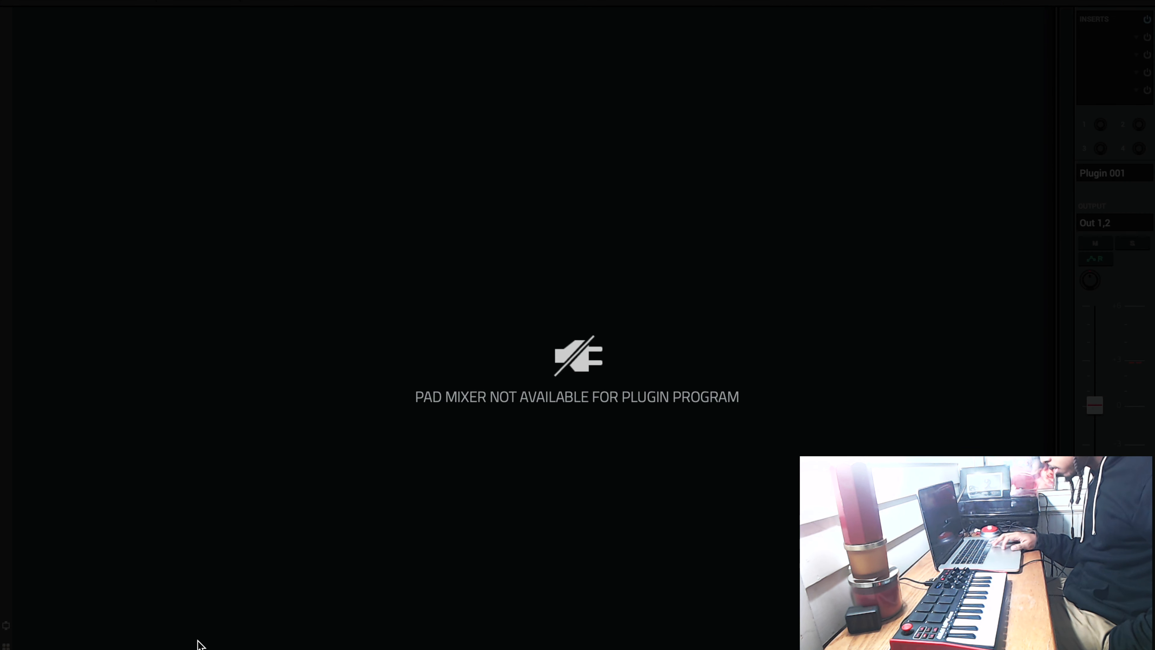
pyautogui.click(198, 2)
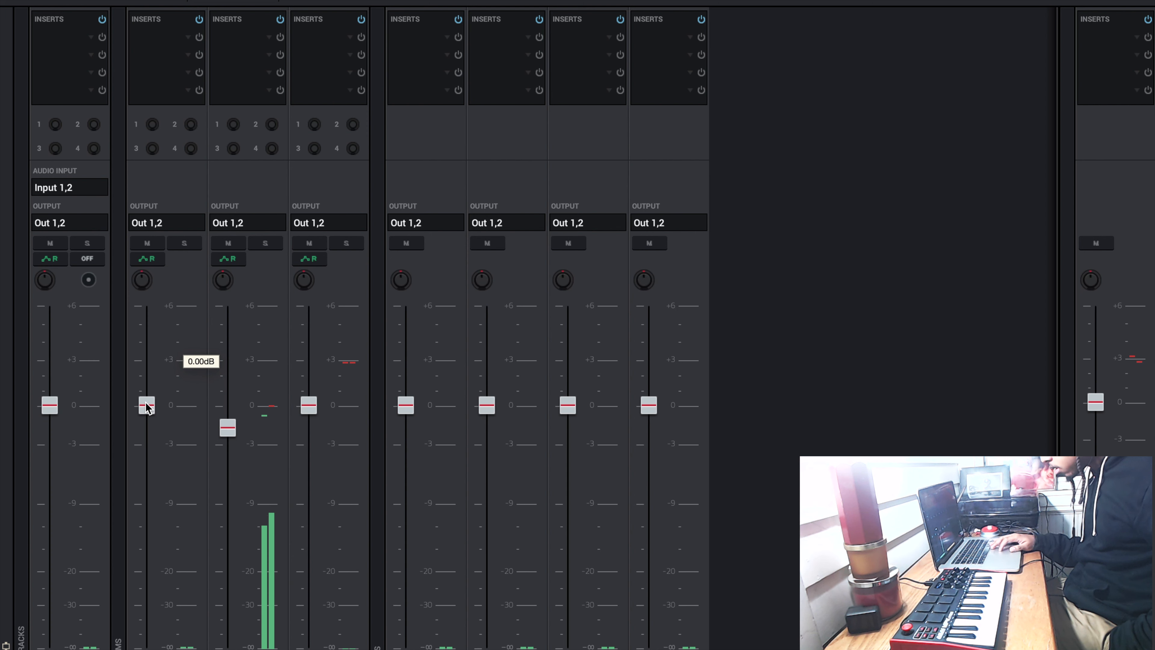
pyautogui.moveTo(309, 405); pyautogui.dragTo(301, 485)
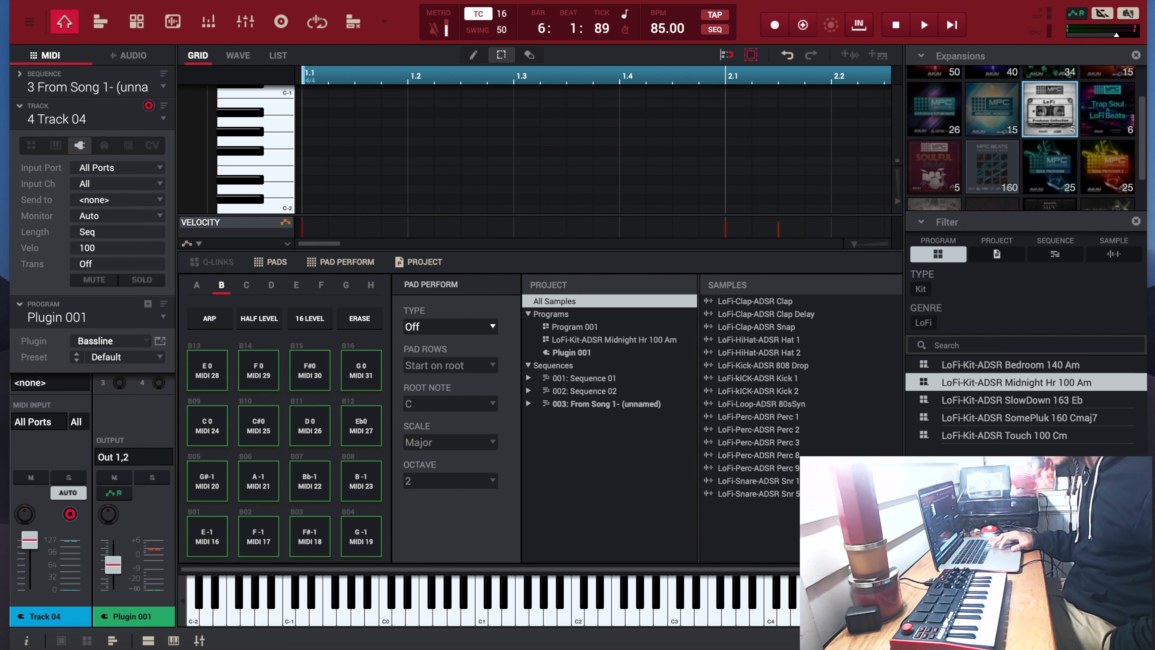
# - Examine the Audio Mixdown export settings for length, render source, file format, bit depth and sample rate, and close them without exporting
pyautogui.click(91, 0)
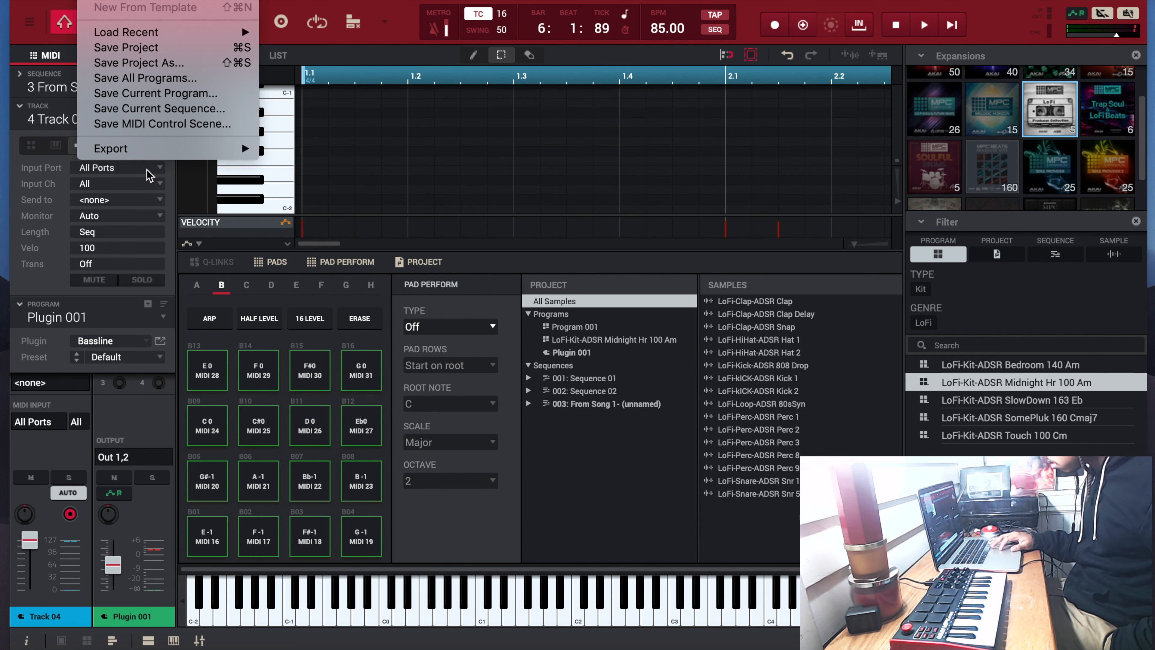
pyautogui.moveTo(249, 150)
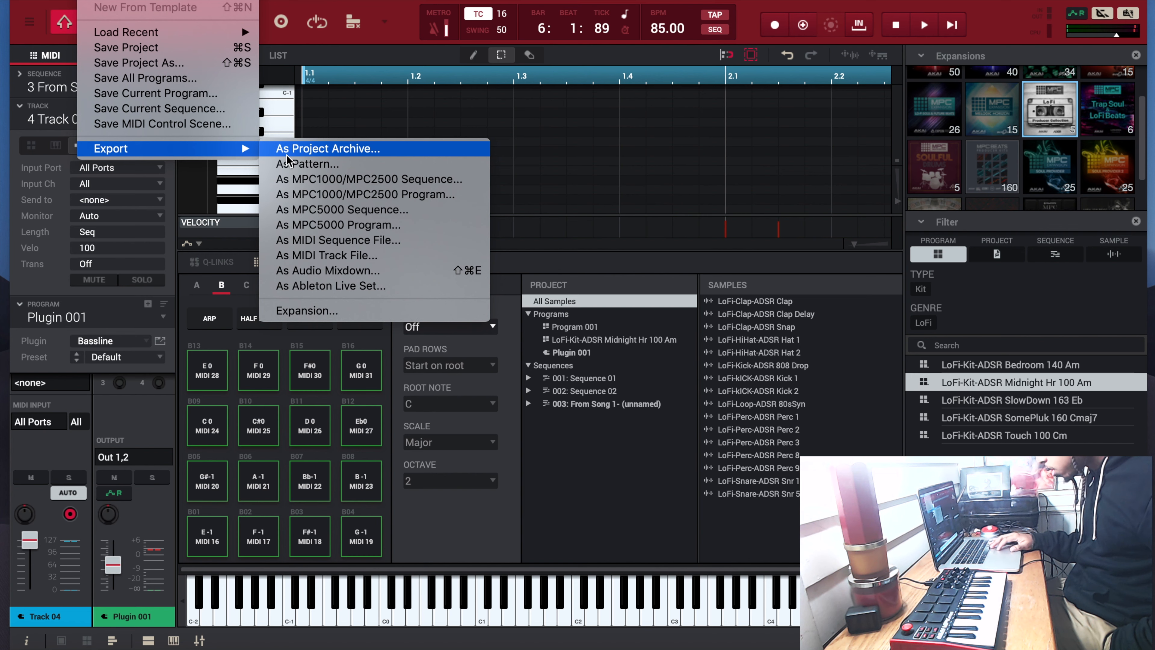
pyautogui.click(318, 271)
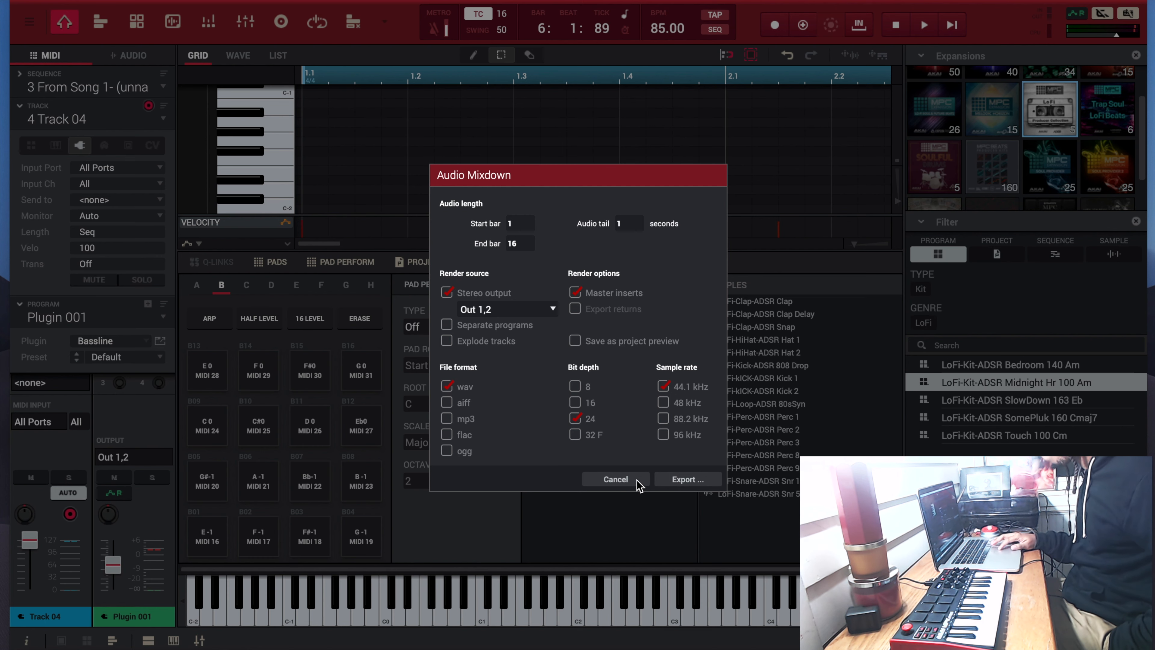
pyautogui.click(626, 481)
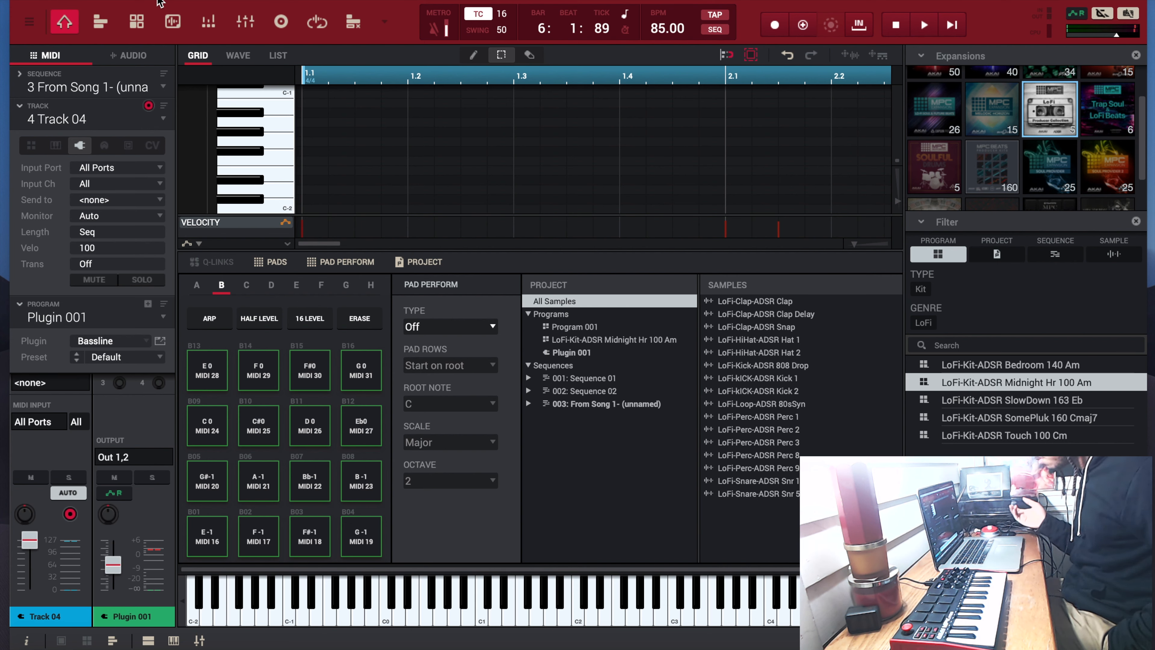
pyautogui.scroll(8, 455, 196)
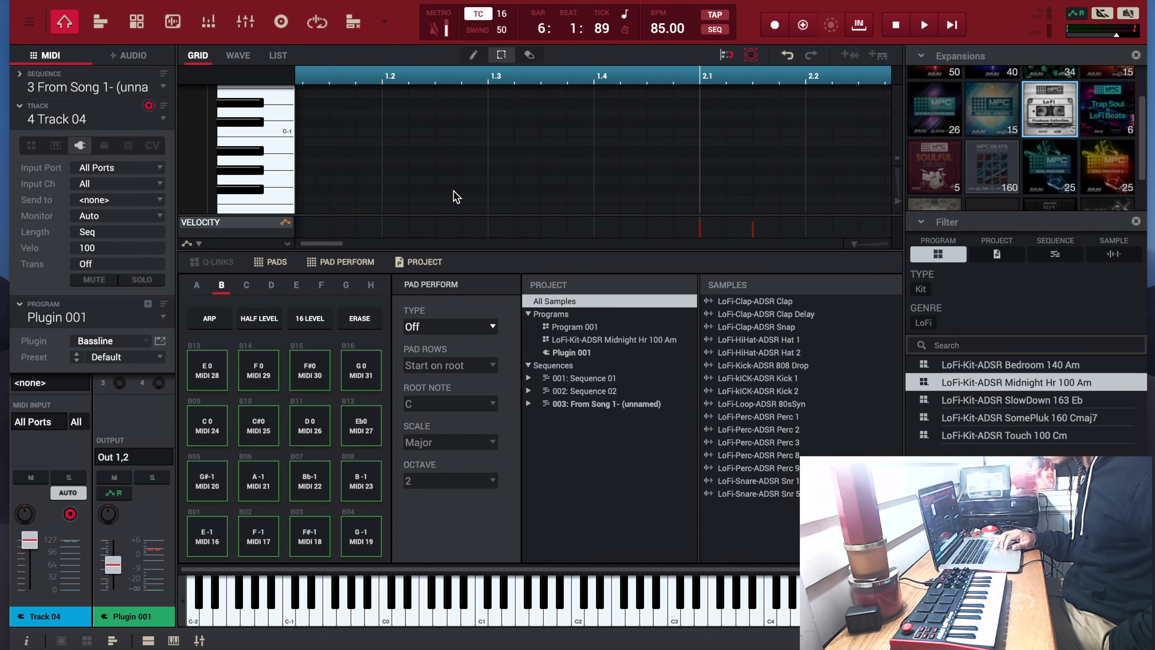